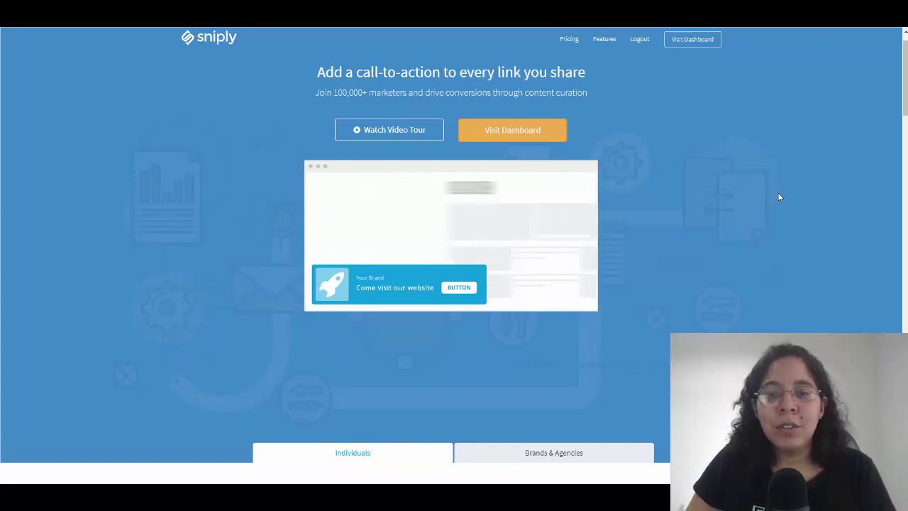
- Scroll the Sniply homepage down to the 'Add your call-to-action on any page' section
left_click_drag(901, 71, 903, 158)
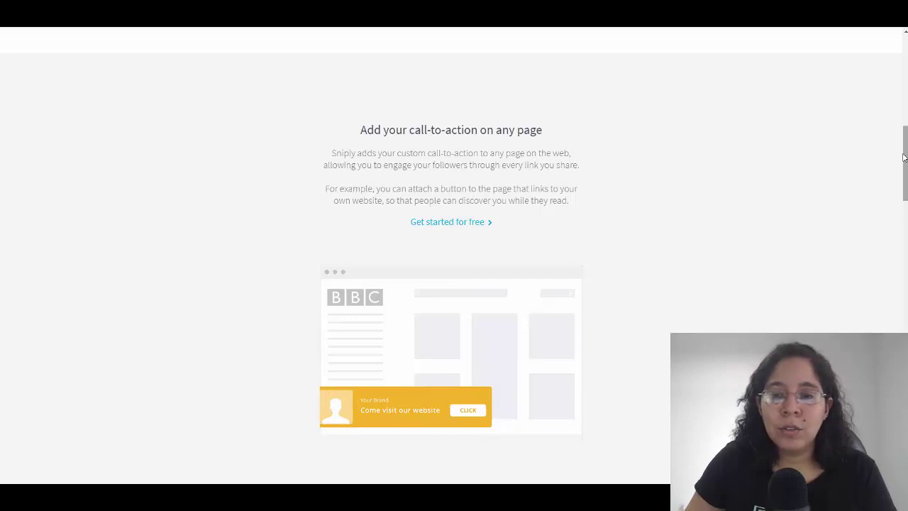
- Scroll through the homepage feature sections, testimonials and footer
scroll(545, 185, "down", 3)
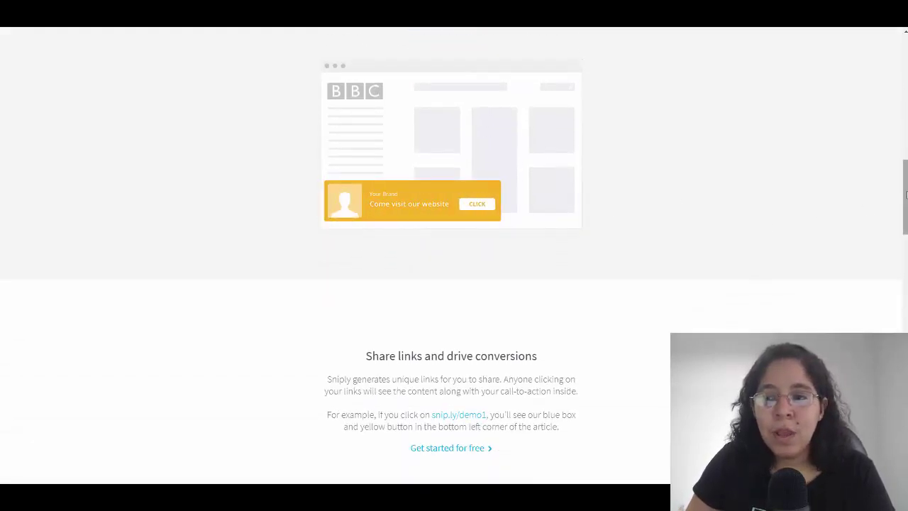
left_click_drag(905, 195, 904, 230)
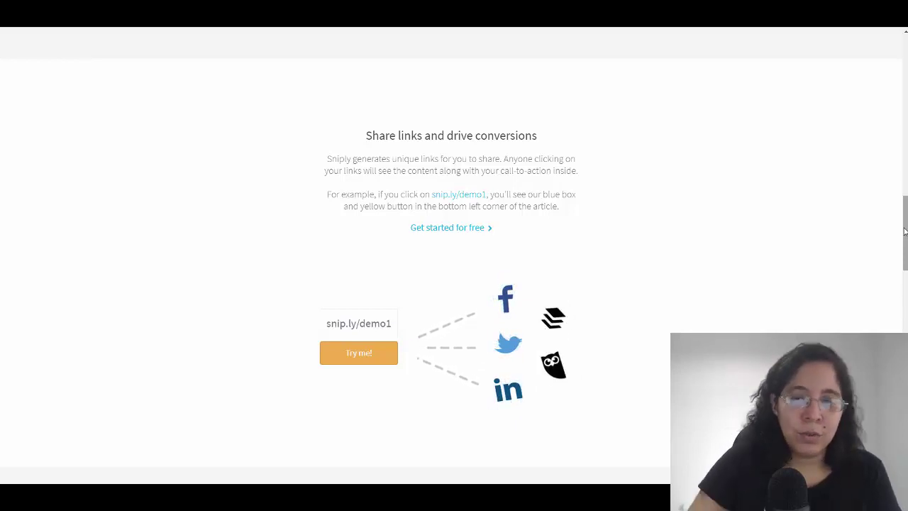
left_click_drag(906, 232, 905, 305)
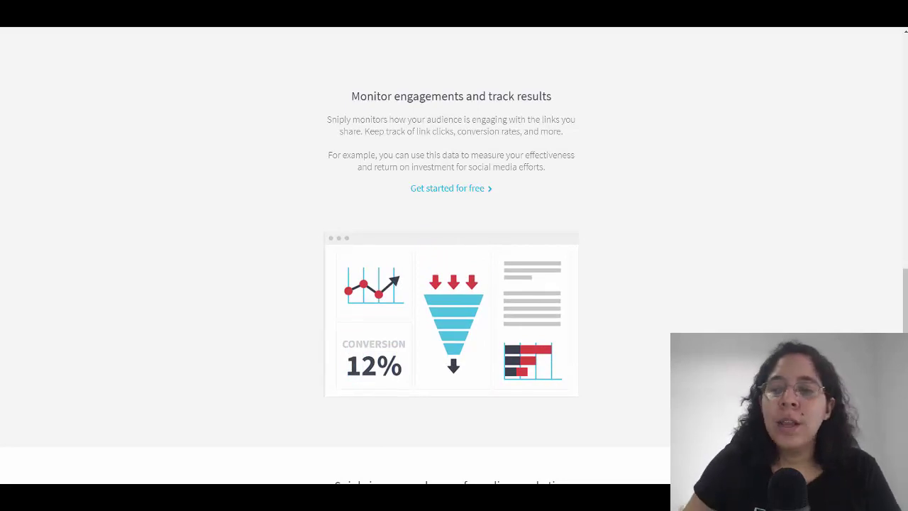
scroll(815, 271, "down", 2)
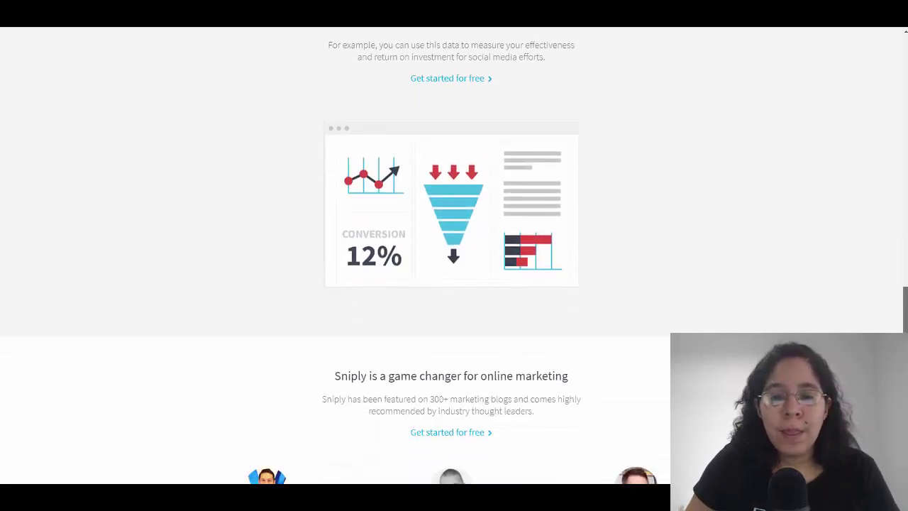
scroll(454, 256, "down", 4)
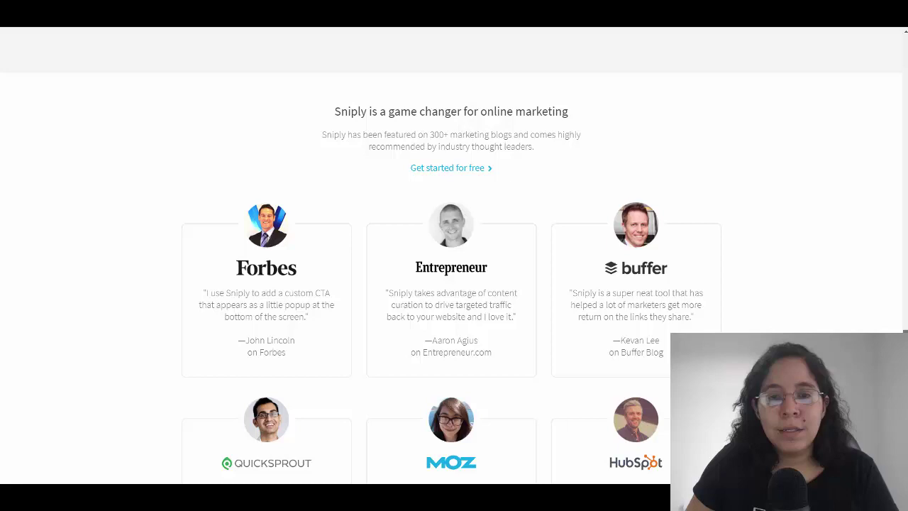
scroll(454, 263, "down", 1)
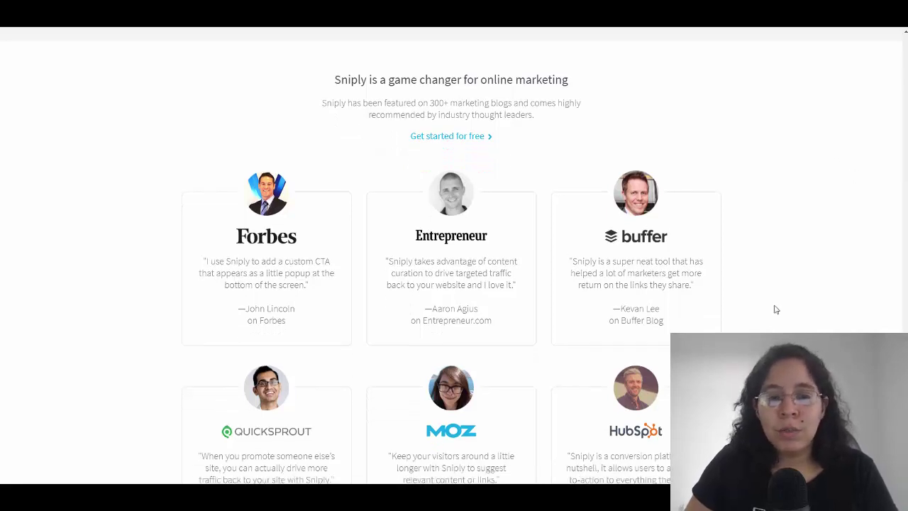
scroll(777, 310, "down", 2)
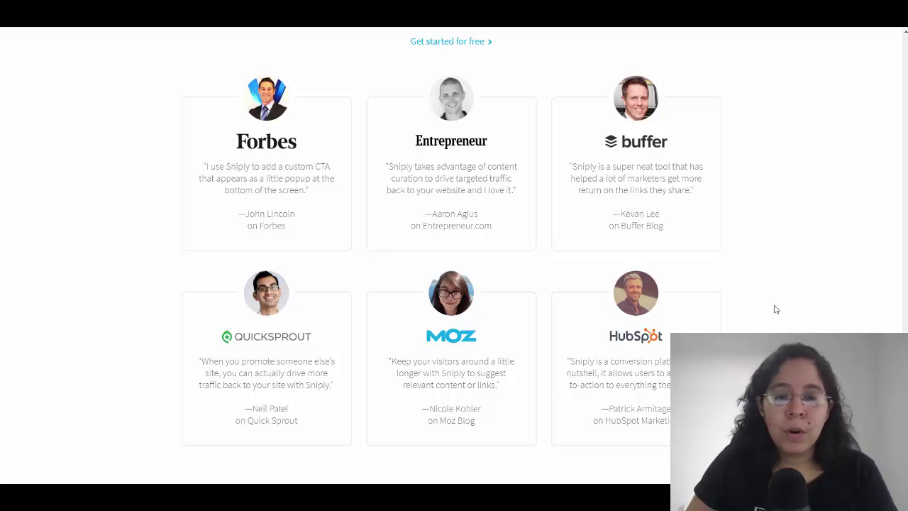
scroll(454, 255, "down", 3)
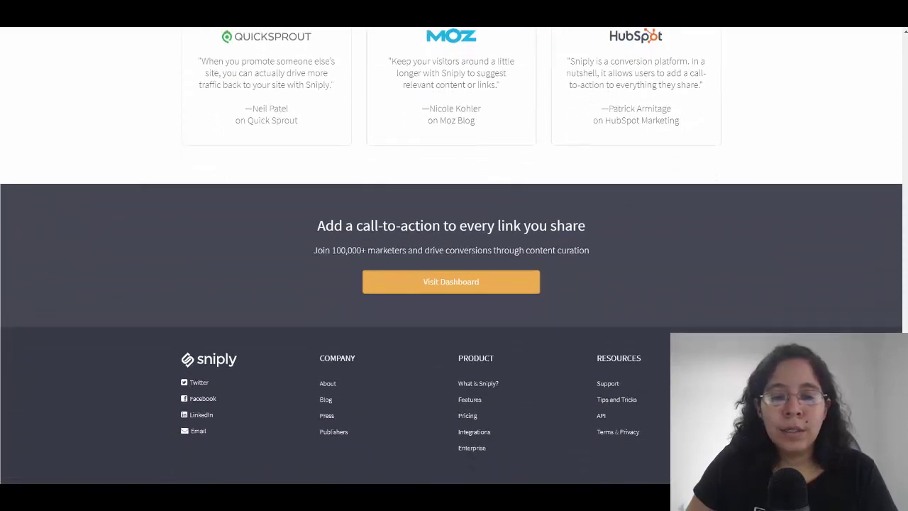
scroll(769, 291, "down", 1)
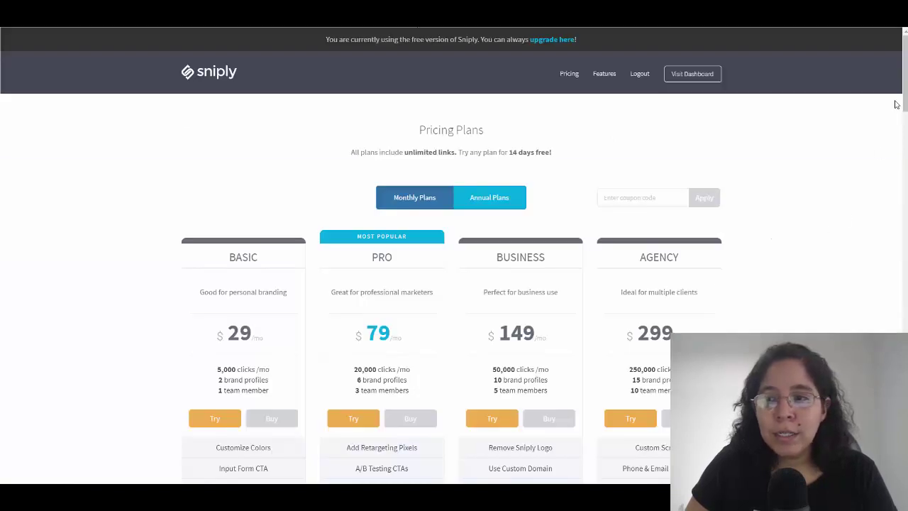
- Switch plan prices to Annual and back to Monthly, then scroll to the Plan Comparison table
left_click_drag(904, 93, 905, 104)
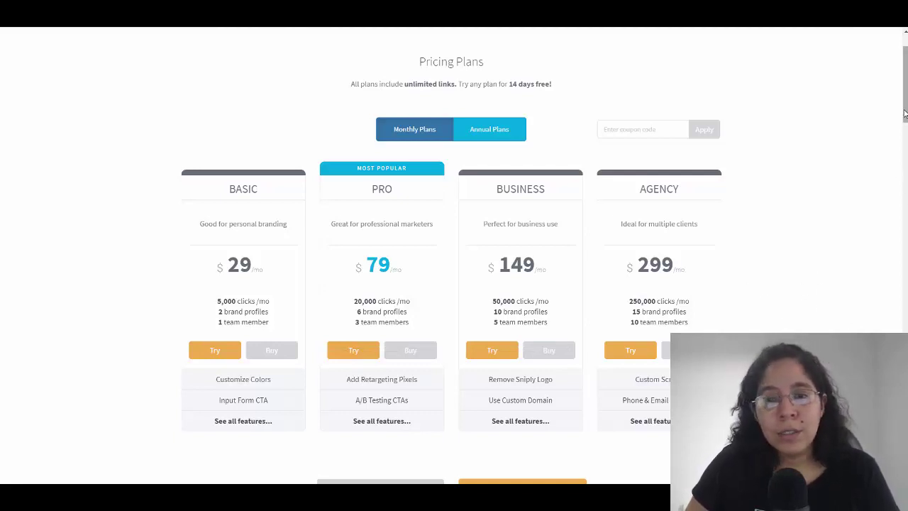
left_click_drag(906, 113, 906, 131)
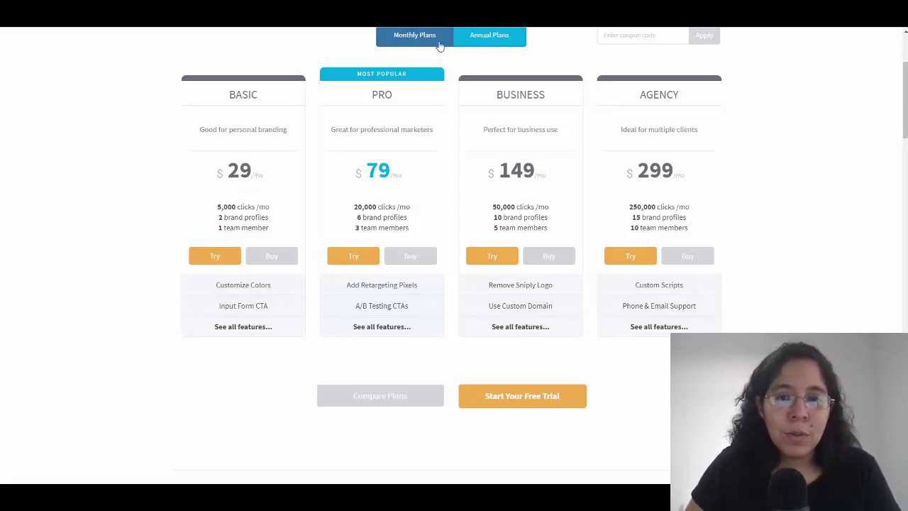
left_click(474, 44)
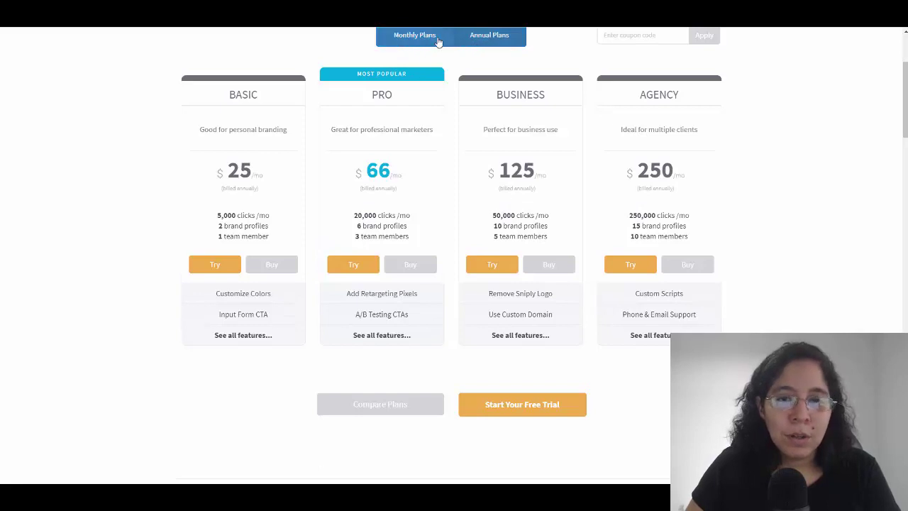
left_click(438, 42)
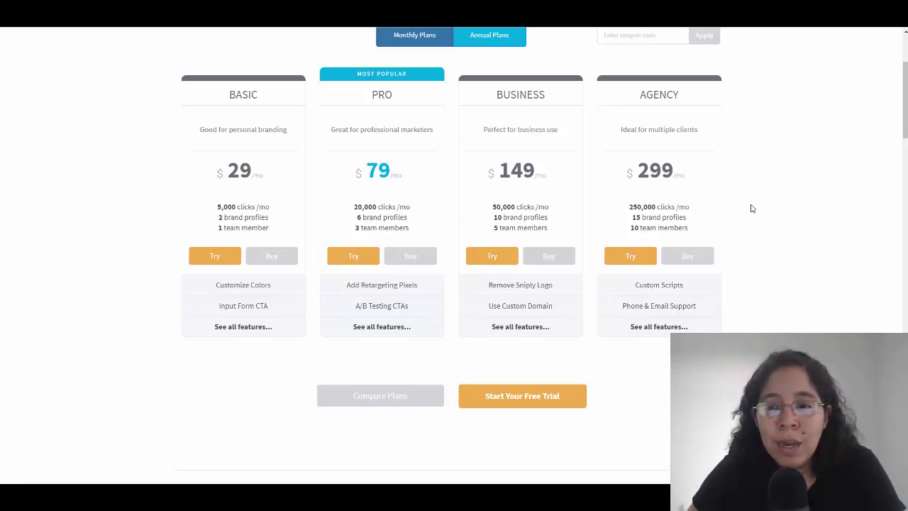
scroll(888, 142, "down", 3)
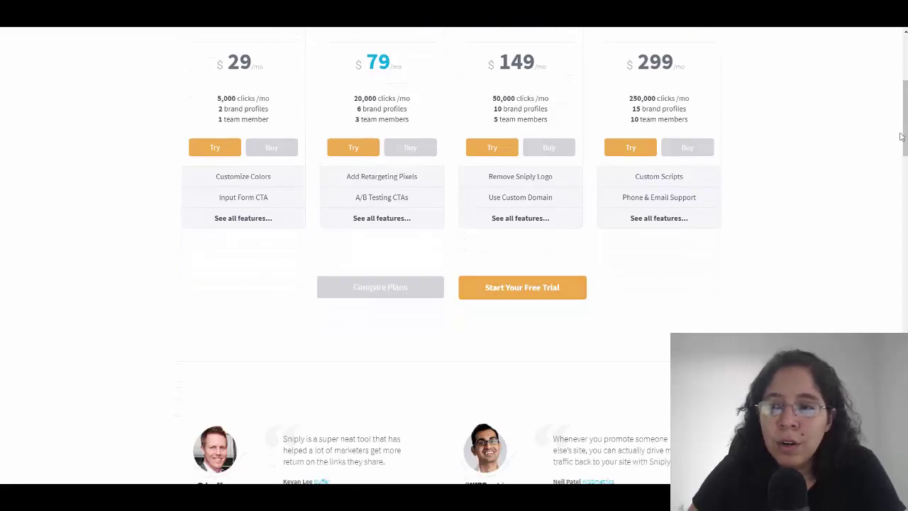
left_click_drag(902, 135, 901, 203)
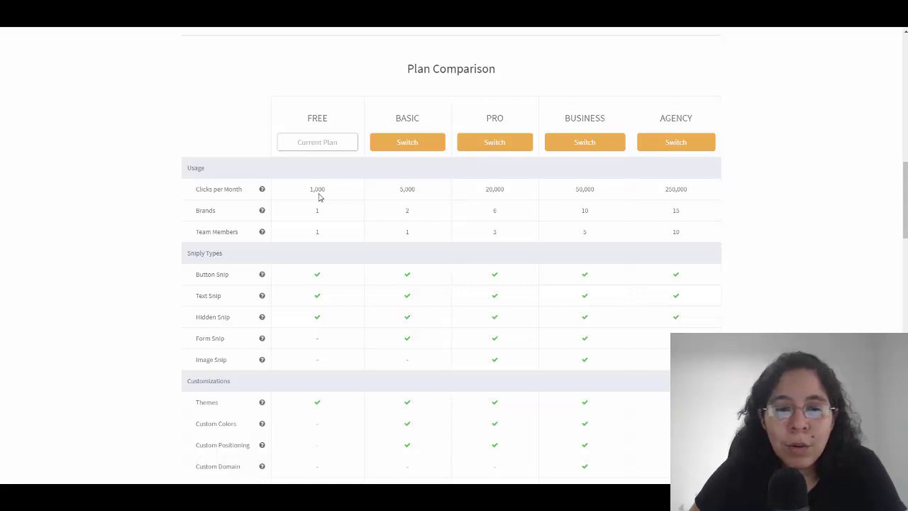
- Scroll through the Plan Comparison table's feature rows for the Free and paid tiers
scroll(773, 295, "down", 1)
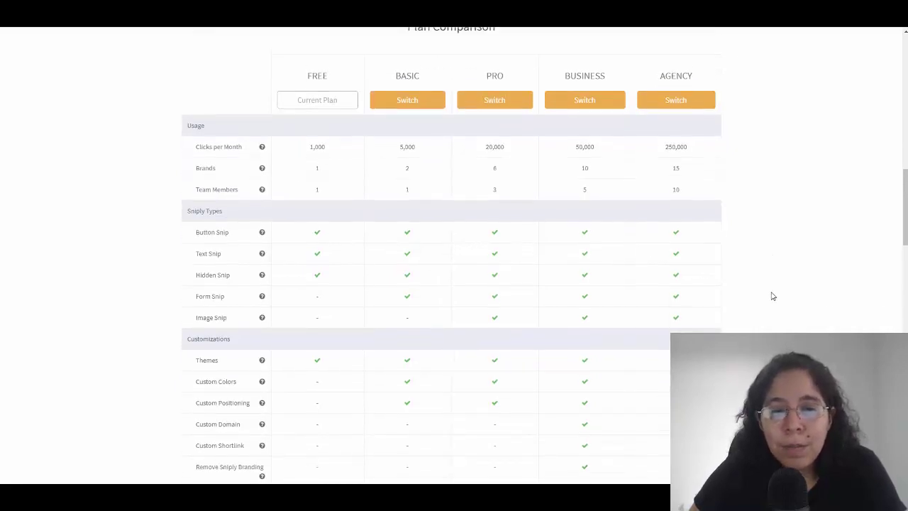
scroll(773, 296, "down", 3)
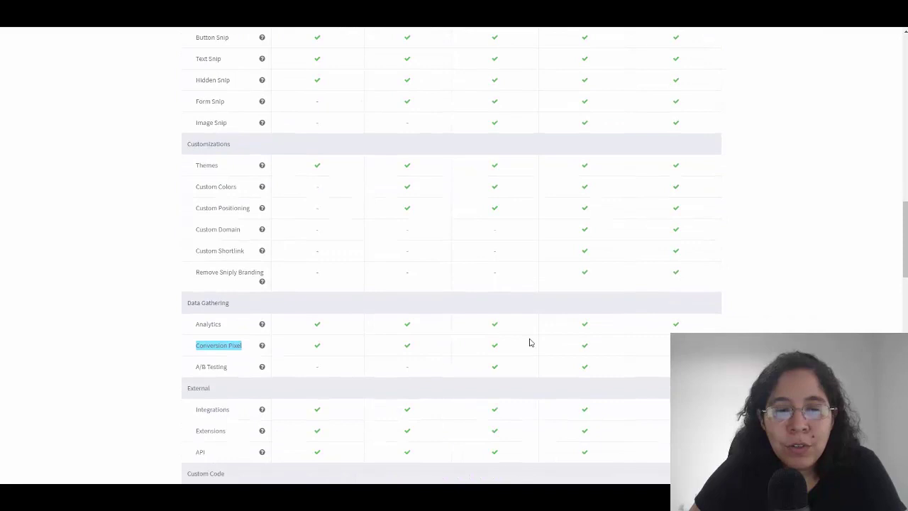
scroll(529, 341, "down", 2)
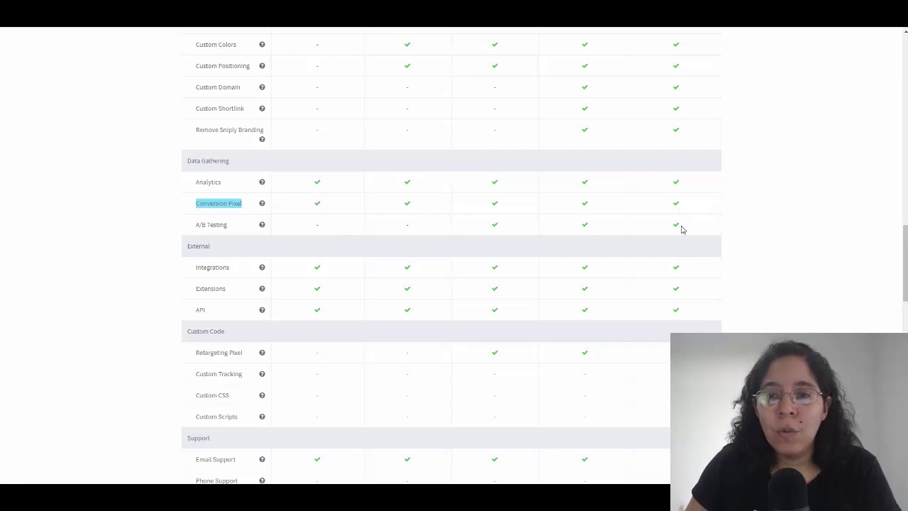
scroll(681, 228, "up", 5)
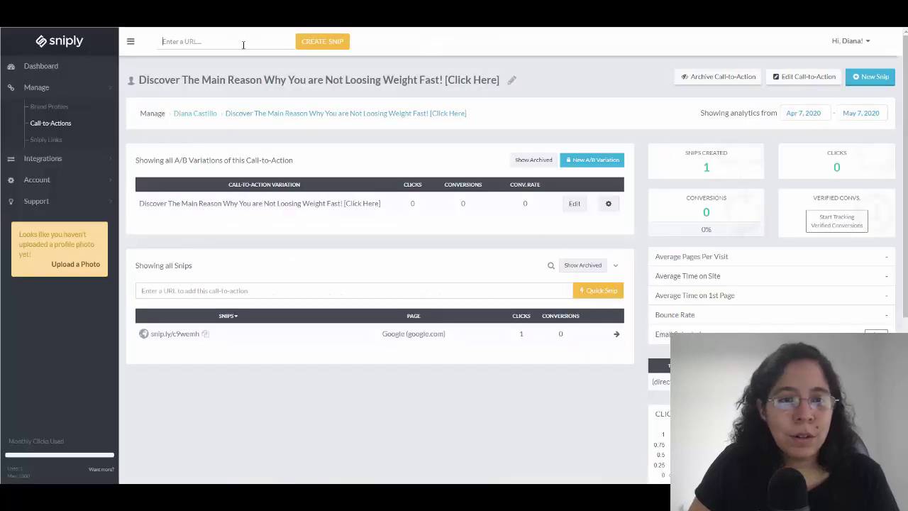
- Create a snip from the pasted Healthline article link, then close the snip editor
left_click(243, 45)
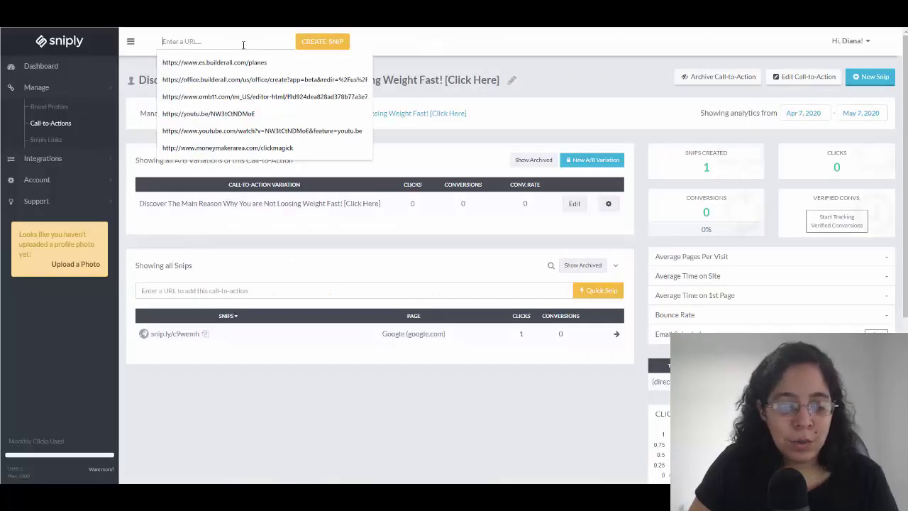
key("ctrl+v")
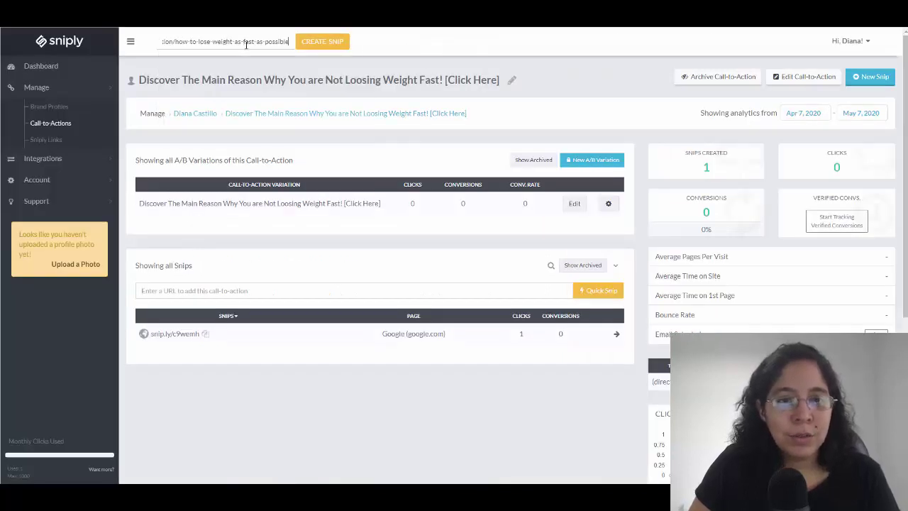
left_click(324, 45)
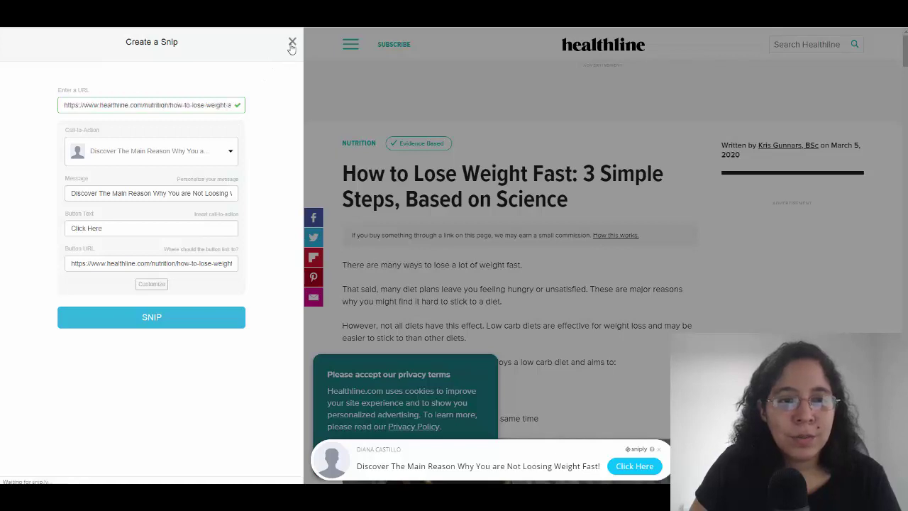
left_click(486, 34)
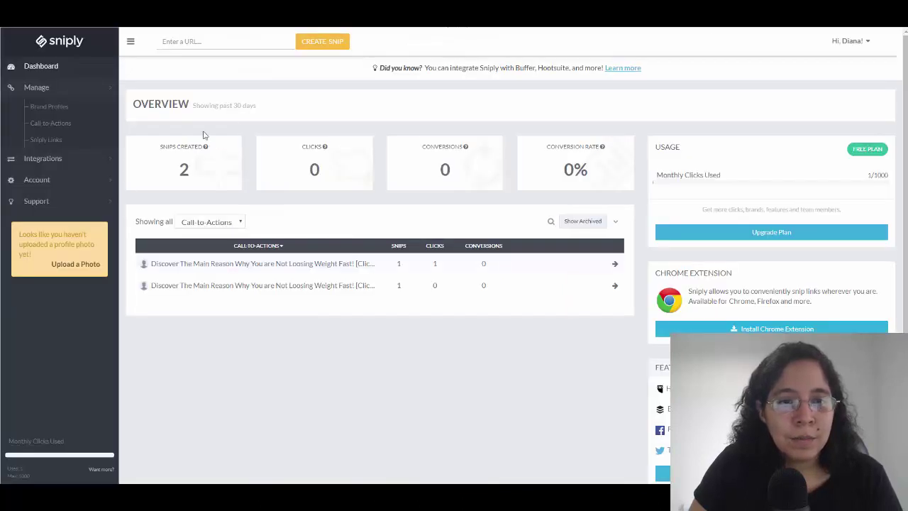
- Archive the old weight-loss call-to-action and start a new call-to-action
mouse_move(356, 262)
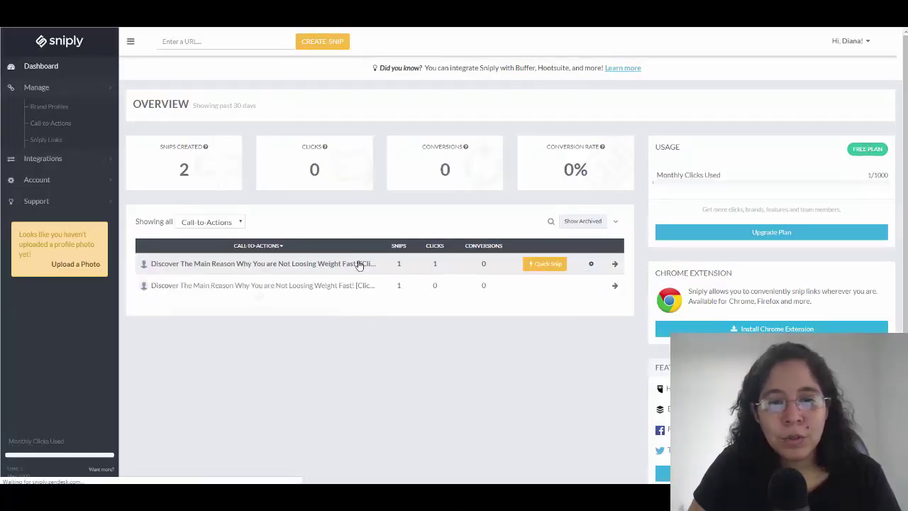
left_click(593, 265)
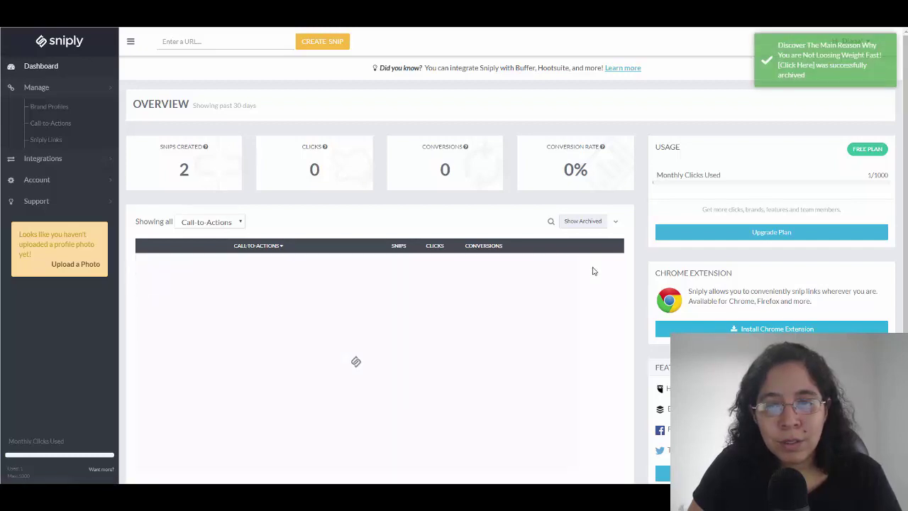
left_click(593, 264)
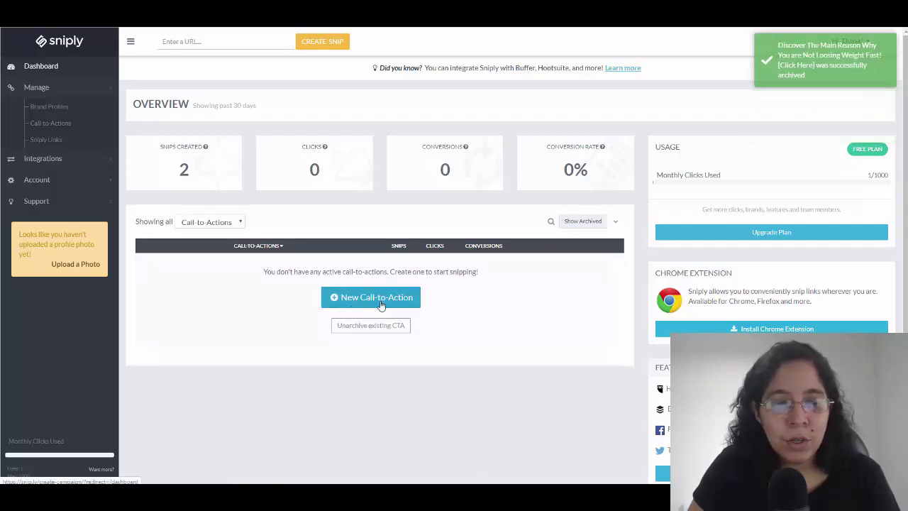
left_click(381, 304)
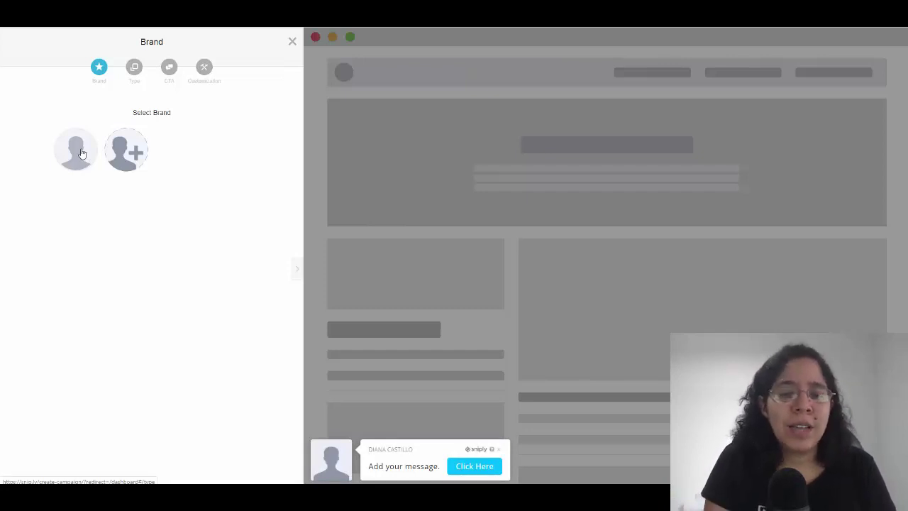
- Use the existing brand profile and choose the Button type for the new call-to-action
left_click(81, 153)
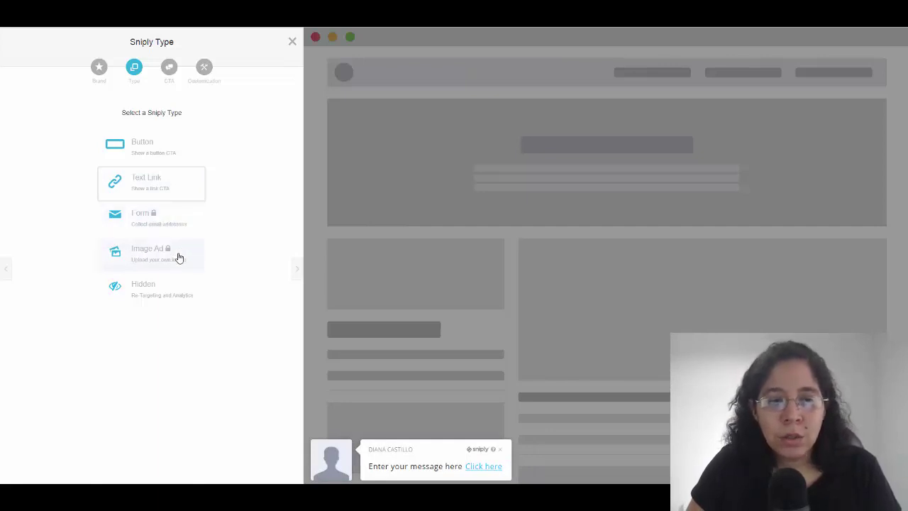
left_click(171, 147)
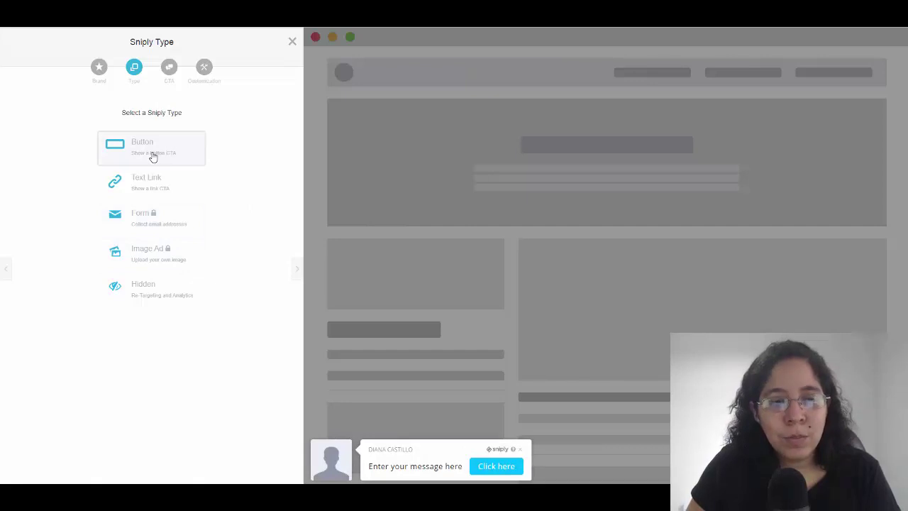
- Replace the placeholder message with 'Discover the Reason why you are not loosing weight'
left_click(168, 69)
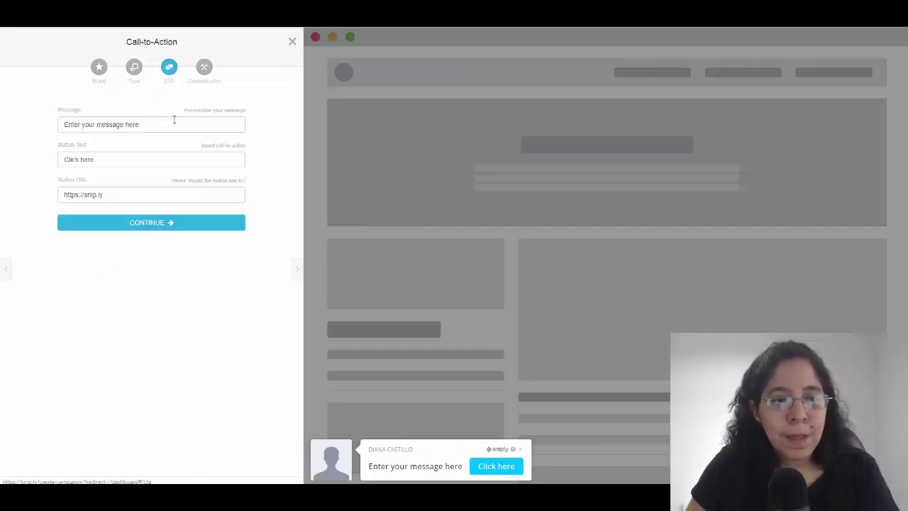
left_click_drag(174, 122, 35, 125)
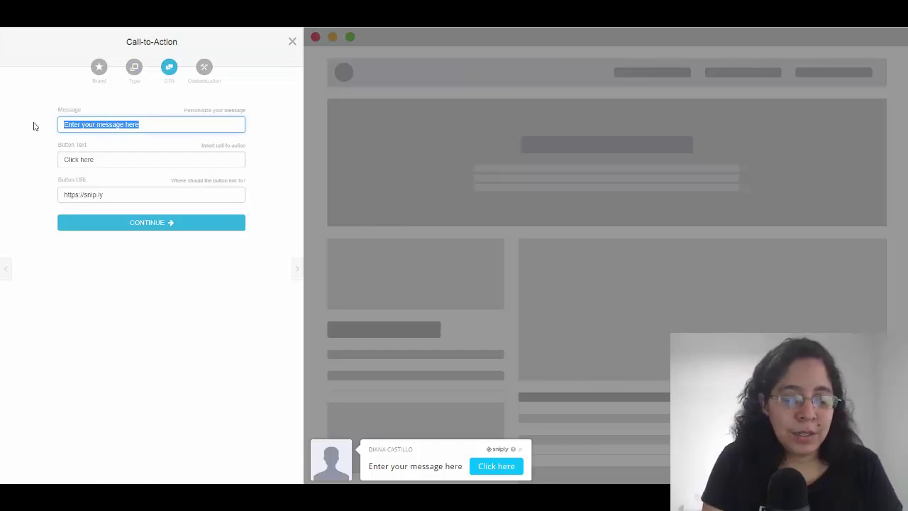
type("Discover the ")
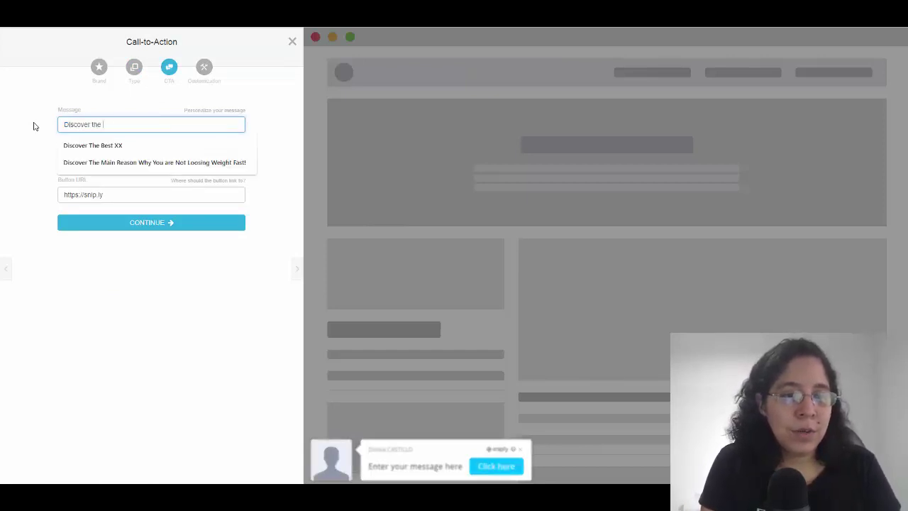
type("Reason why you are not loosing weig")
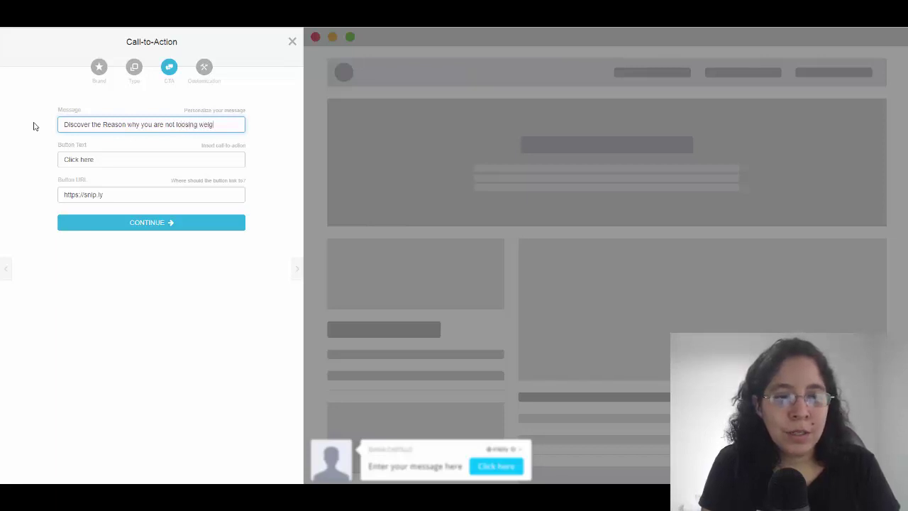
type("ht")
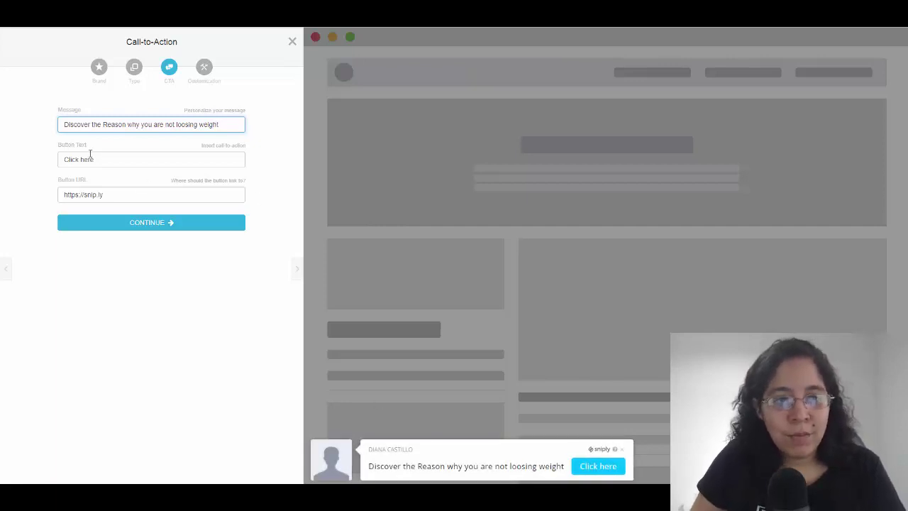
left_click_drag(133, 200, 25, 197)
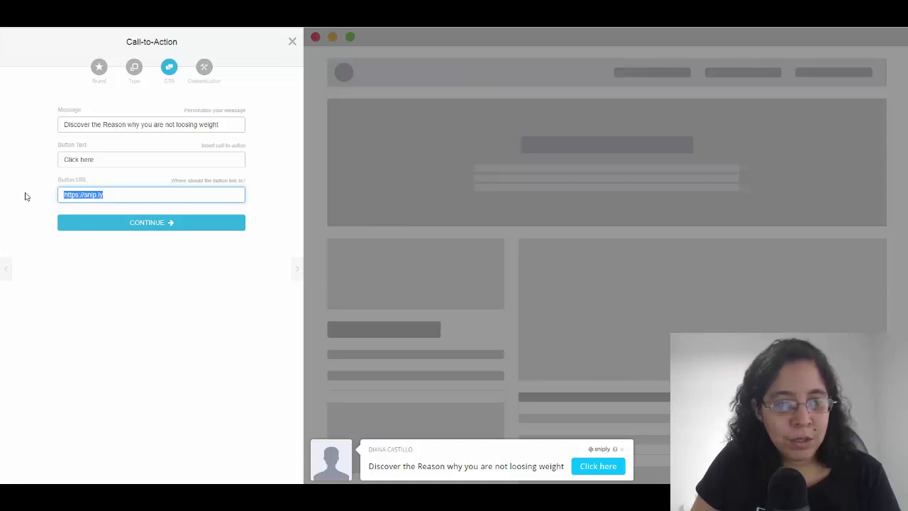
type("https://www.healthline.com/nutrition/how-to-lose-weight-as-fast-as-possible")
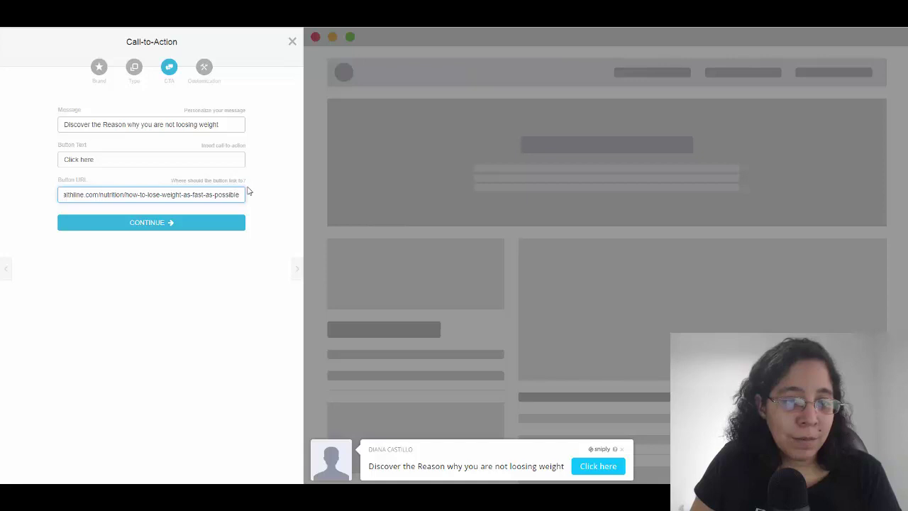
left_click_drag(239, 193, 62, 194)
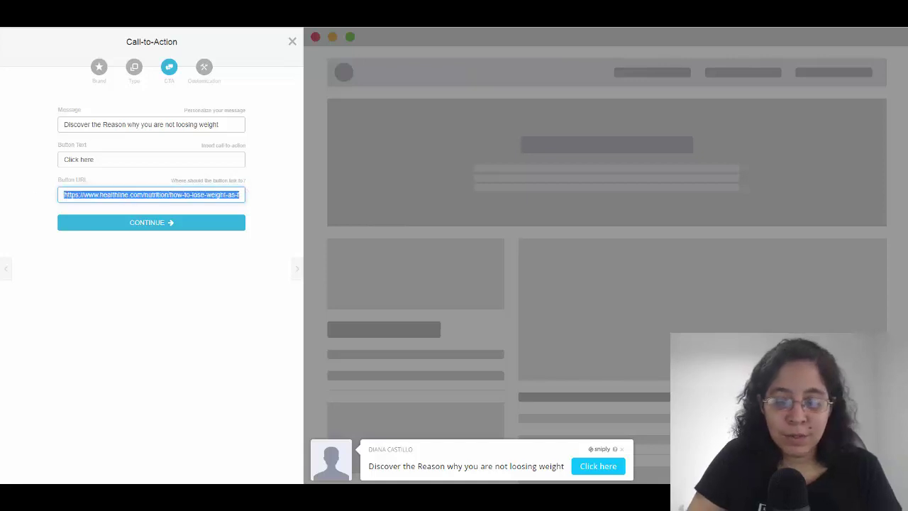
key("BackSpace")
type("htt")
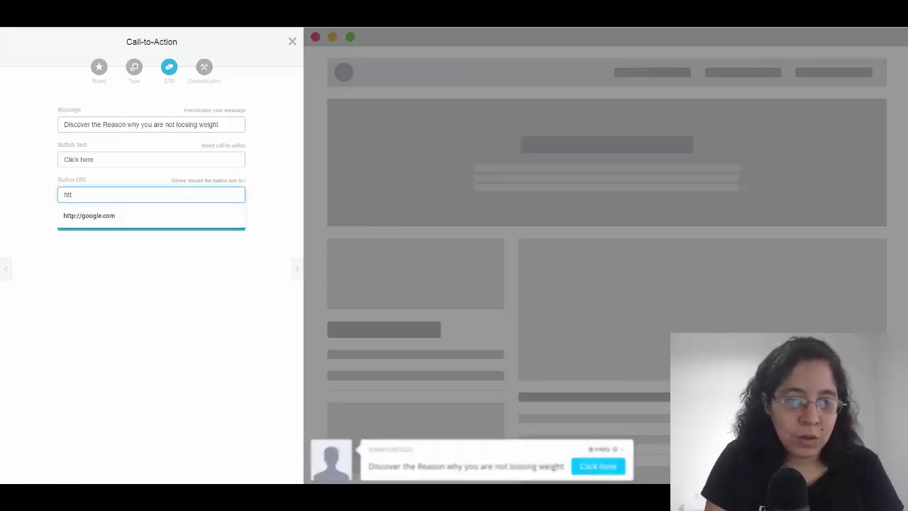
key("Down")
key("Return")
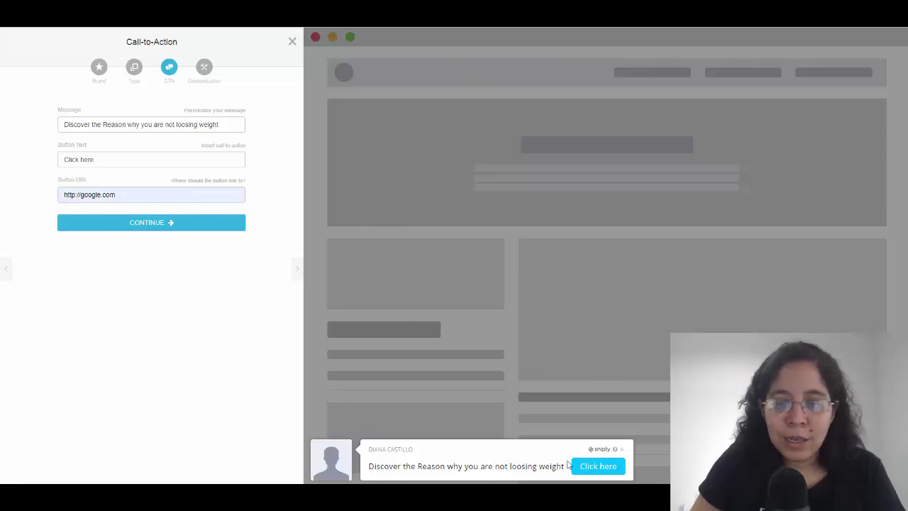
- Apply the Full Width theme on the call-to-action's Customization step
left_click(166, 229)
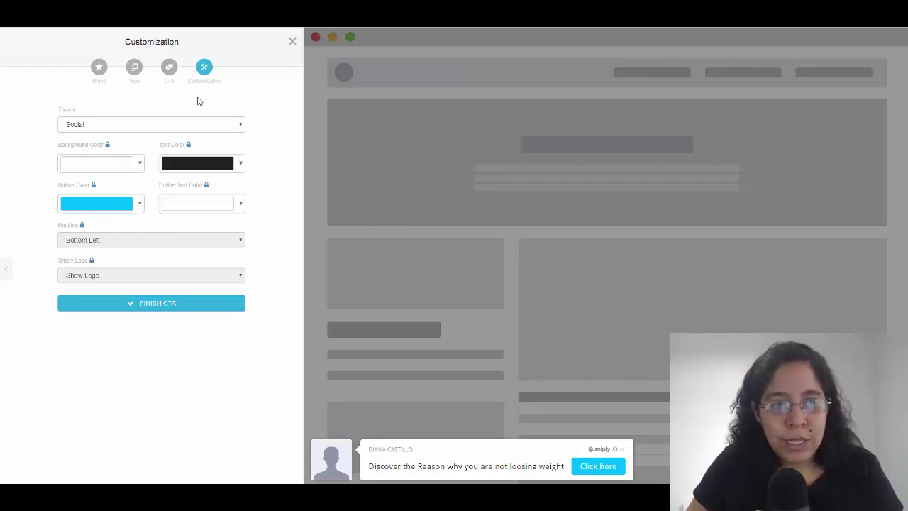
left_click(178, 127)
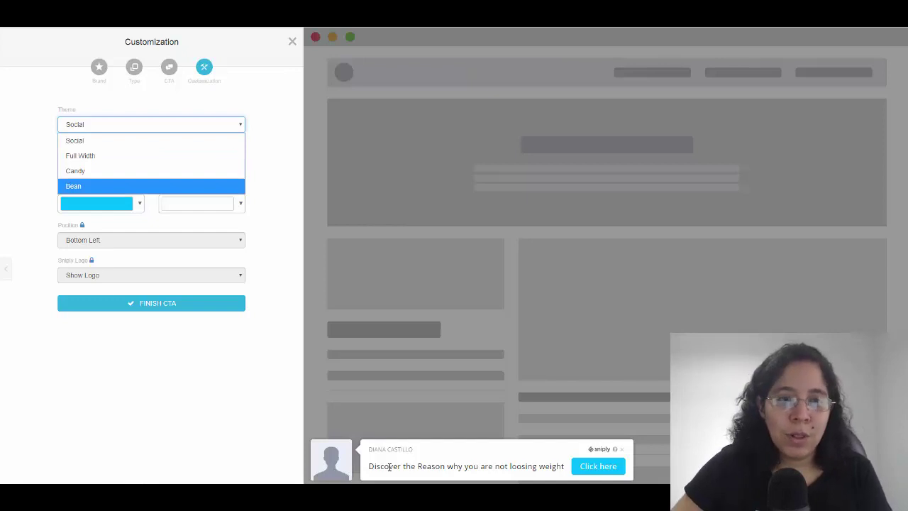
left_click(84, 156)
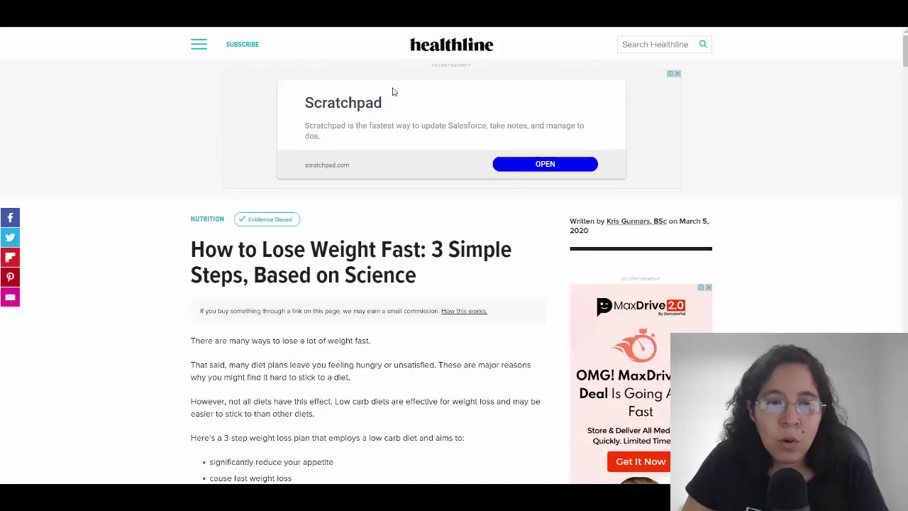
- Scroll through the Healthline article's weight-loss tips and suggested reads, then back up
scroll(372, 215, "down", 4)
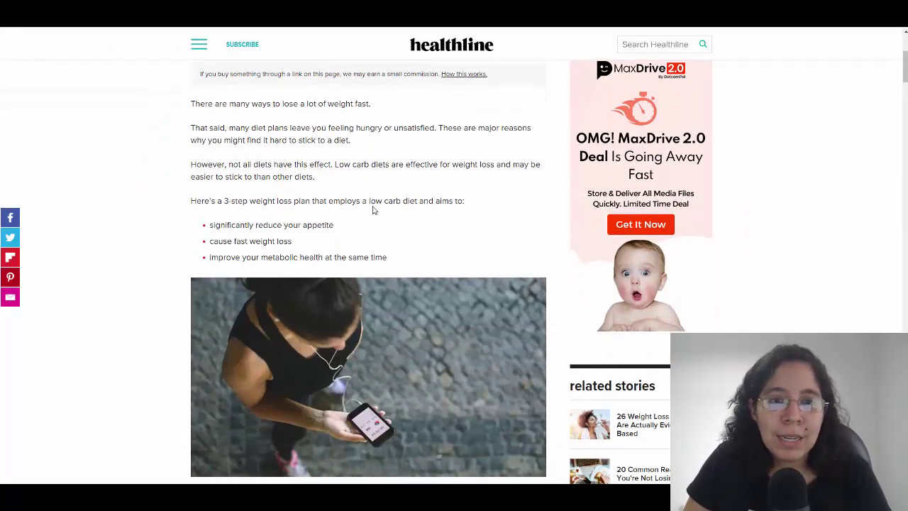
scroll(371, 210, "down", 4)
scroll(371, 206, "down", 1)
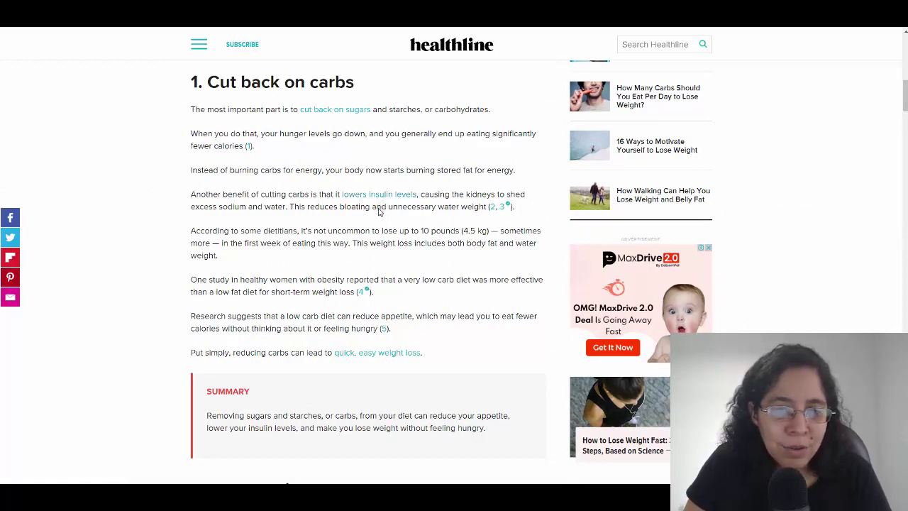
scroll(444, 282, "down", 15)
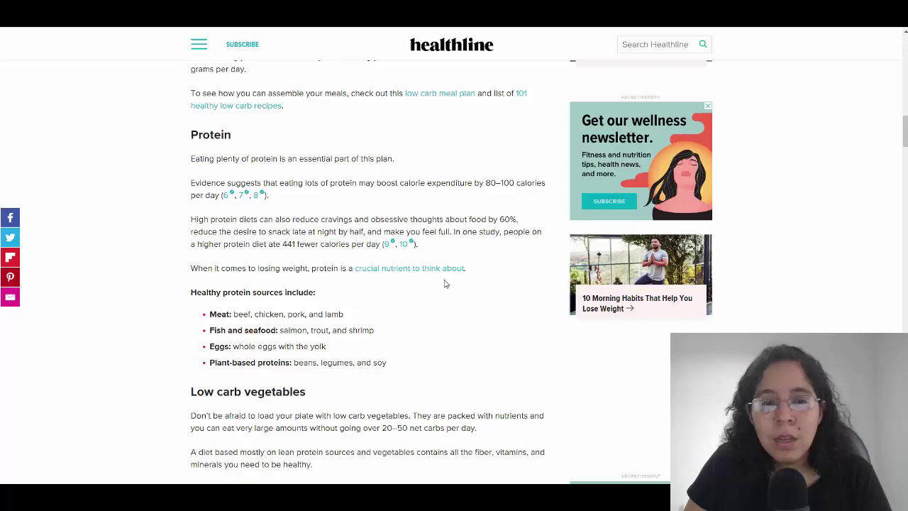
scroll(444, 282, "down", 4)
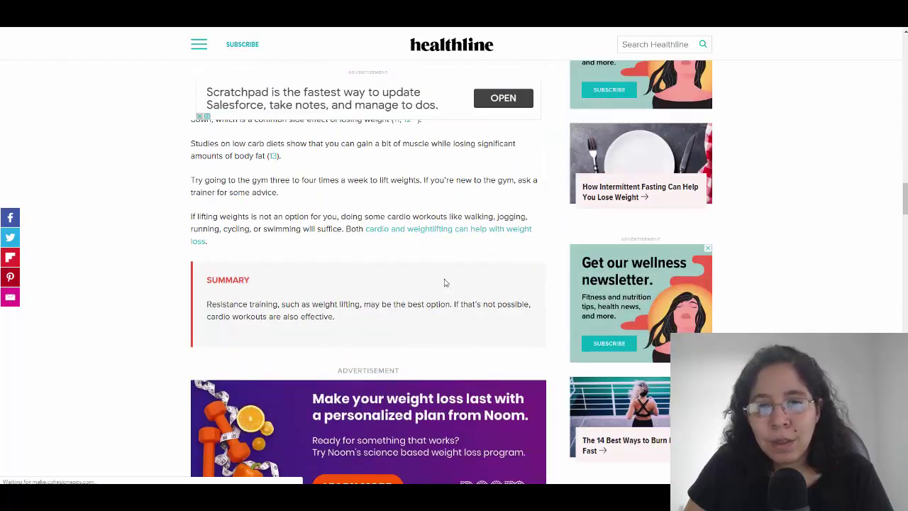
scroll(444, 281, "up", 1)
scroll(445, 282, "down", 15)
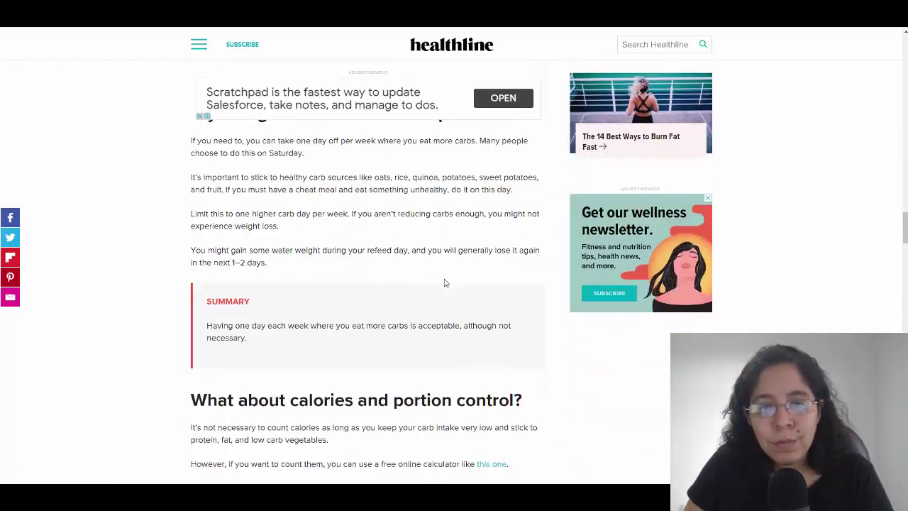
scroll(444, 283, "down", 20)
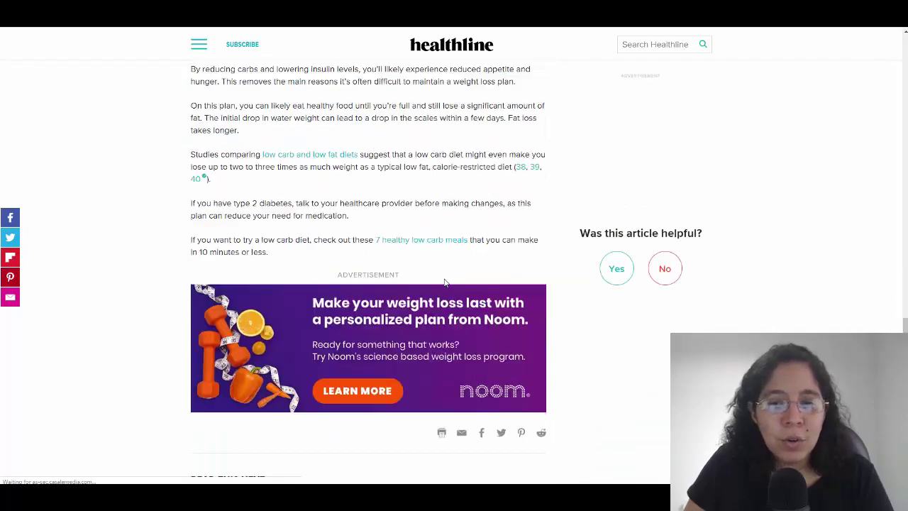
scroll(444, 283, "down", 6)
scroll(445, 283, "up", 20)
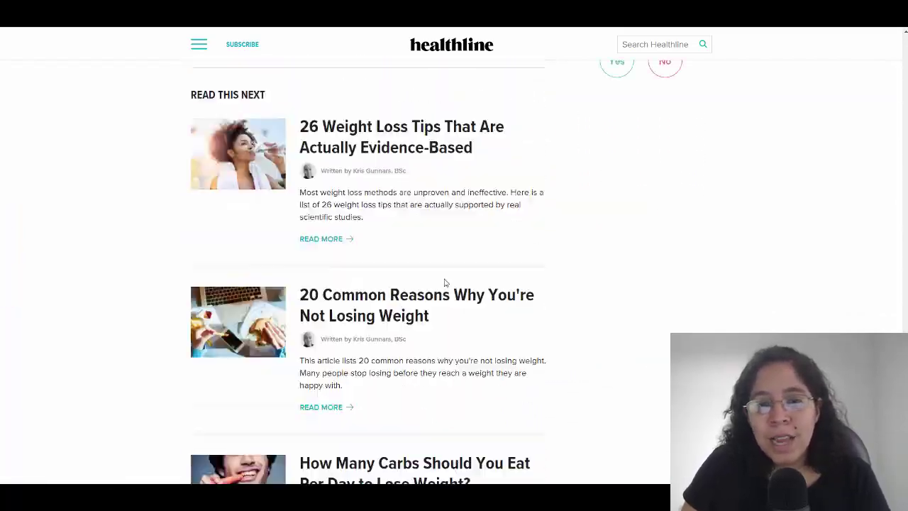
scroll(444, 282, "up", 15)
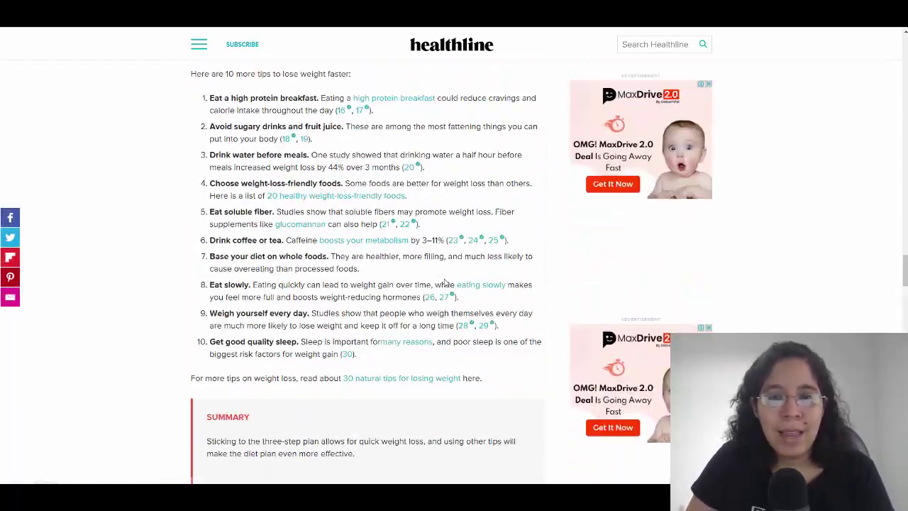
scroll(445, 283, "up", 2)
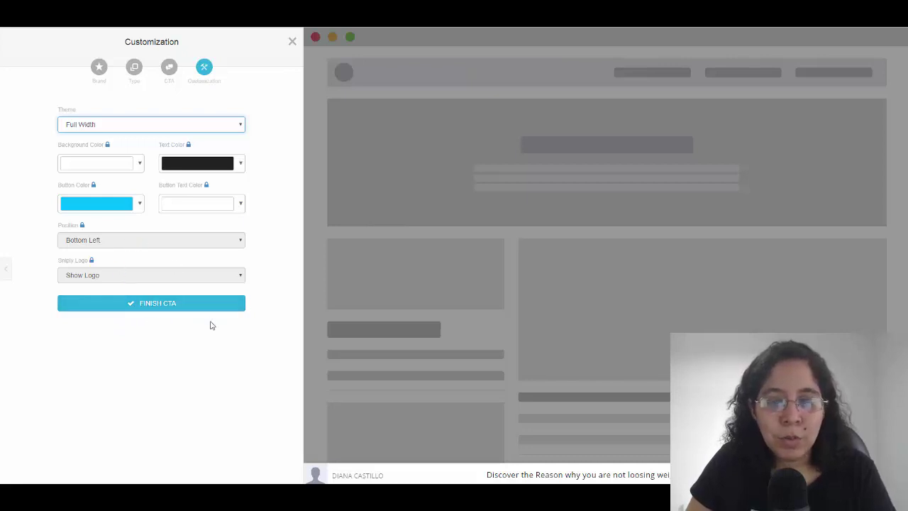
- Preview the Candy and Bean bar themes, keep Full Width, and finish it as Call-to-Action #4
left_click(133, 129)
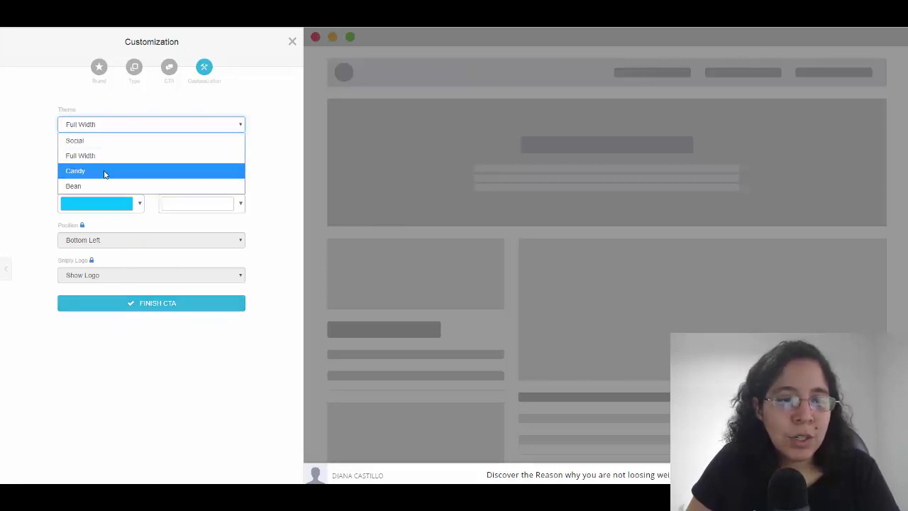
left_click(105, 172)
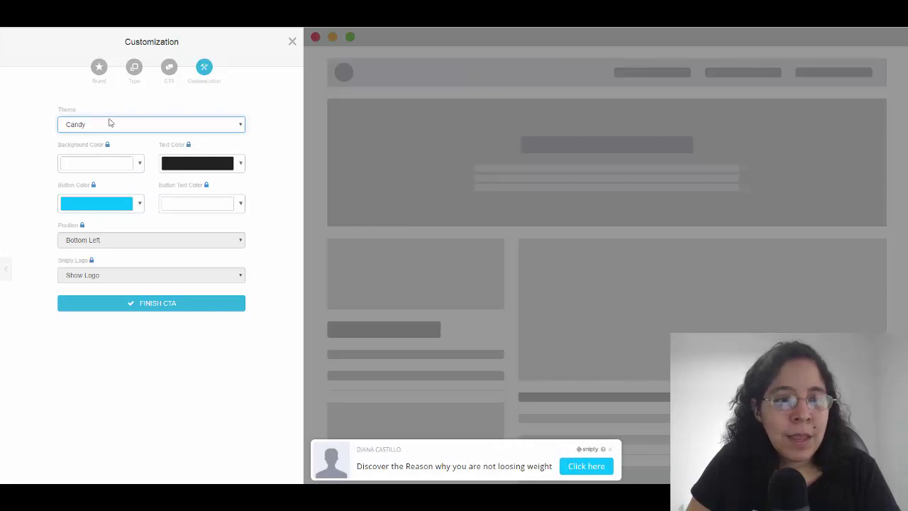
left_click(109, 122)
left_click(90, 187)
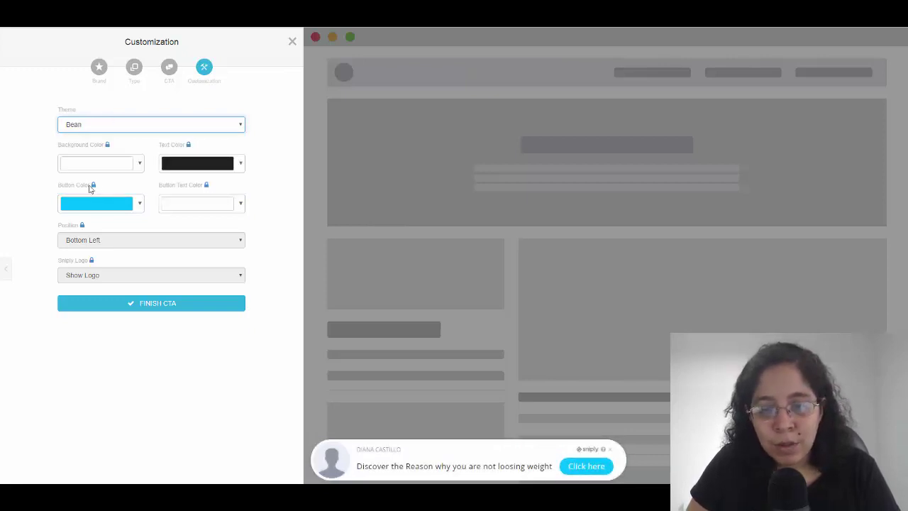
left_click(120, 128)
left_click(112, 155)
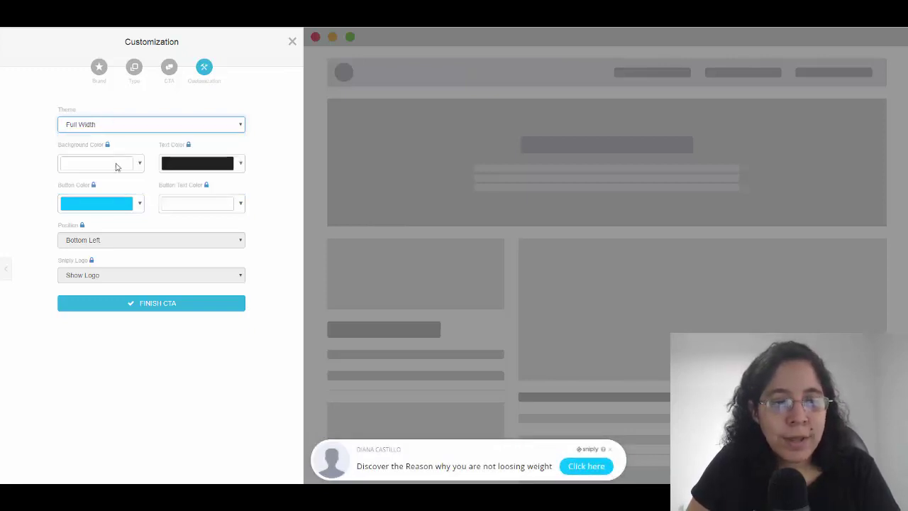
left_click(165, 303)
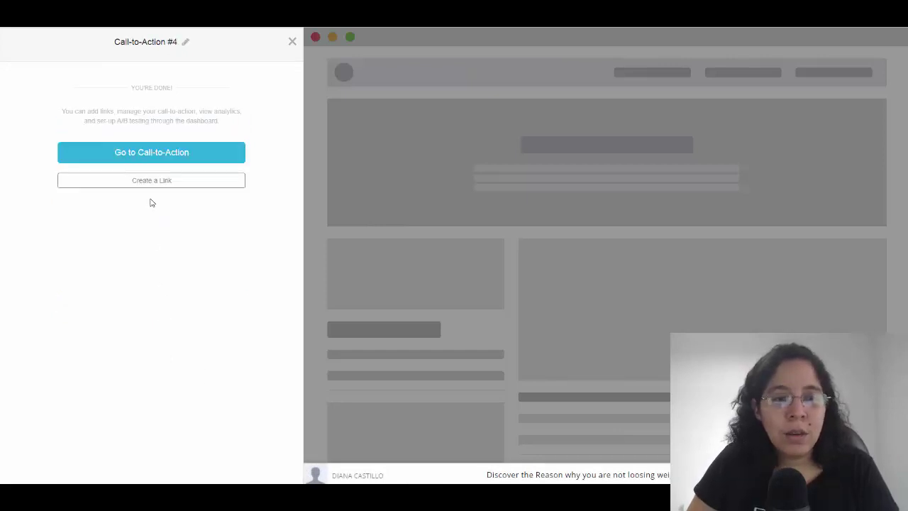
left_click(184, 154)
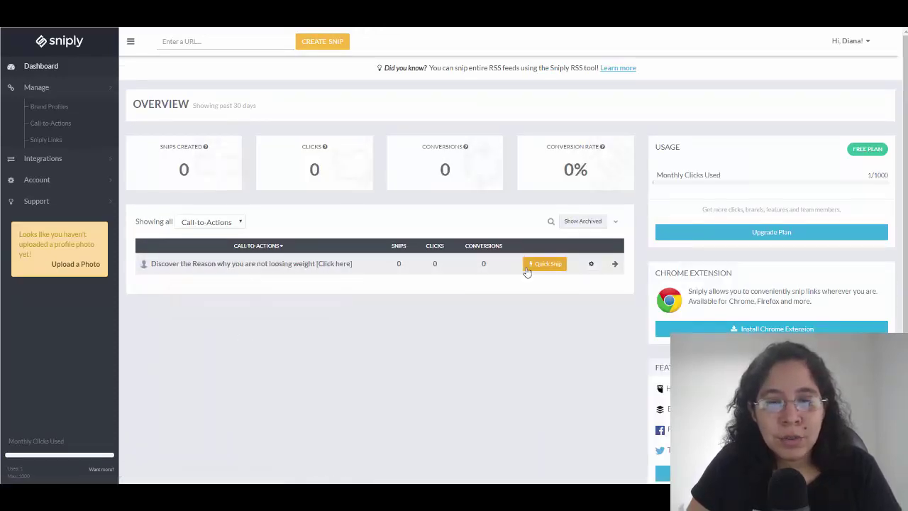
- Start a snip of the Healthline article using the Full Width call-to-action
left_click(591, 263)
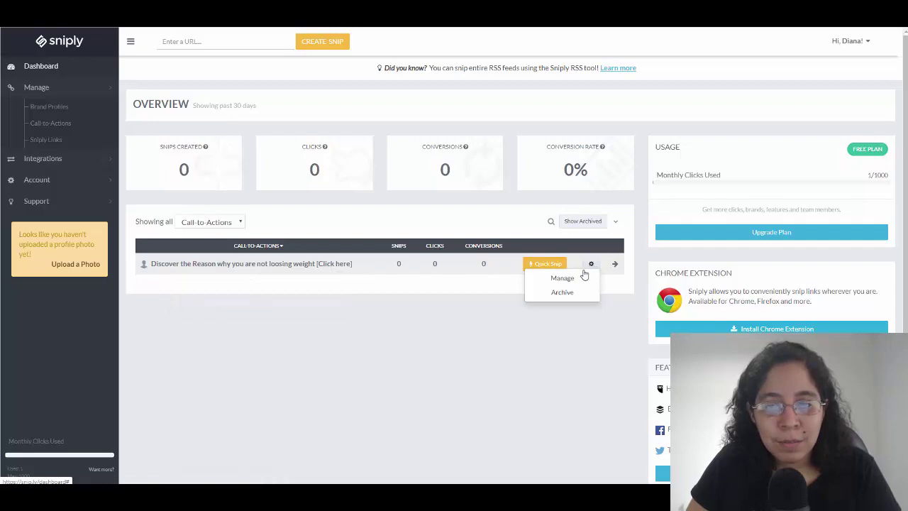
left_click(615, 265)
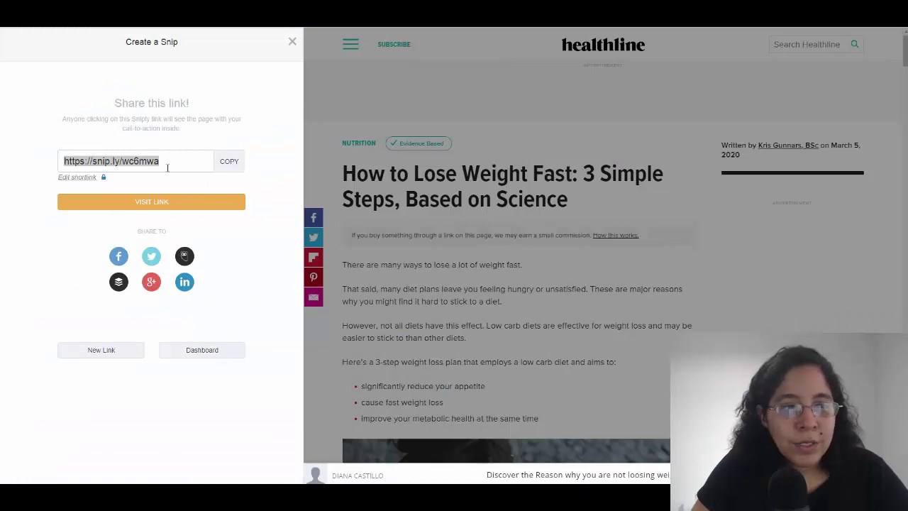
left_click(117, 140)
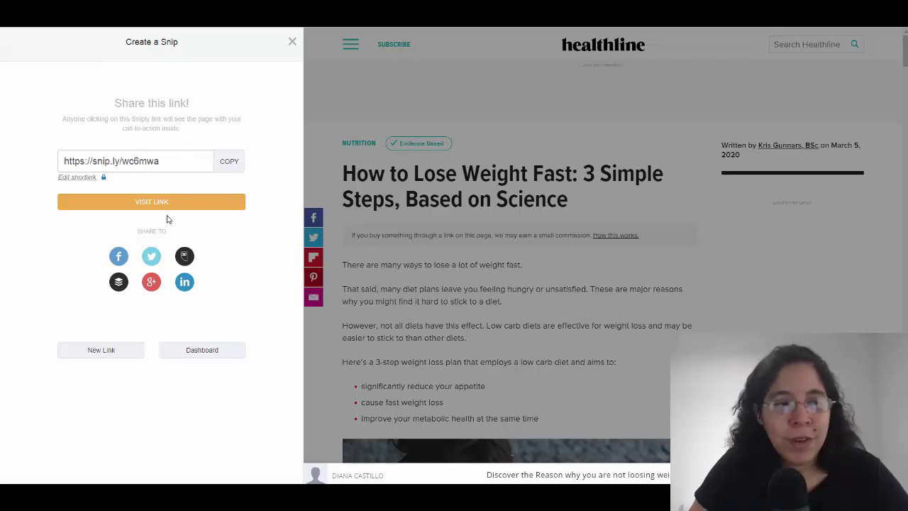
- Copy the generated short link snip.ly/wc6mwa and open a new browser tab
left_click_drag(182, 168, 55, 173)
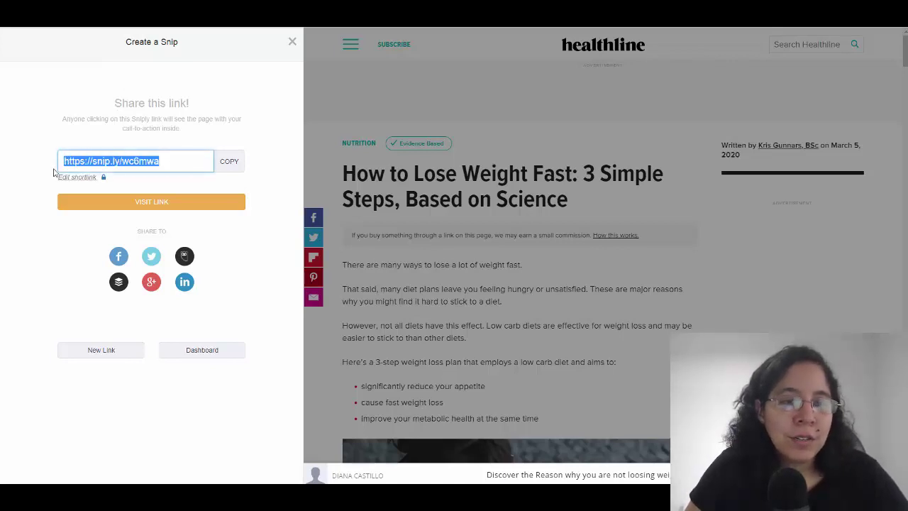
left_click(227, 162)
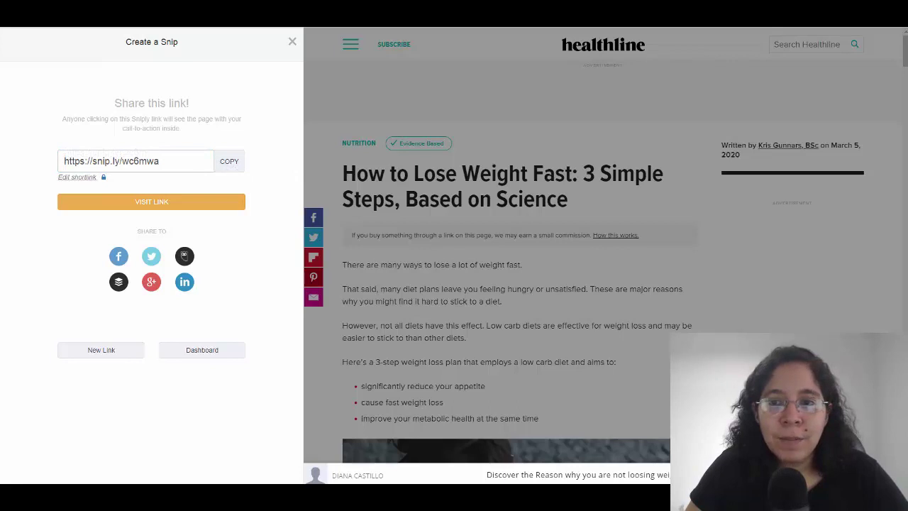
key("ctrl+t")
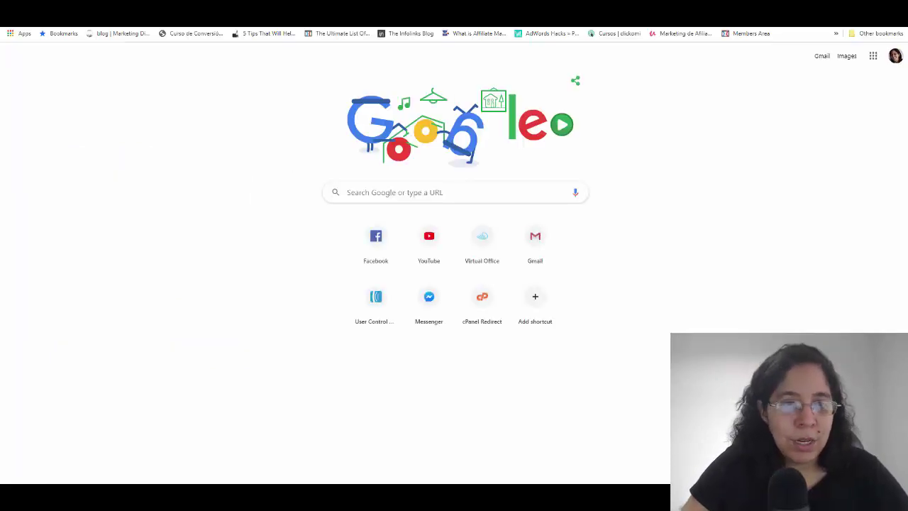
- Load snip.ly/wc6mwa to view the article's weight-loss bar, then follow its Click here button to Google
key("ctrl+v")
key("Return")
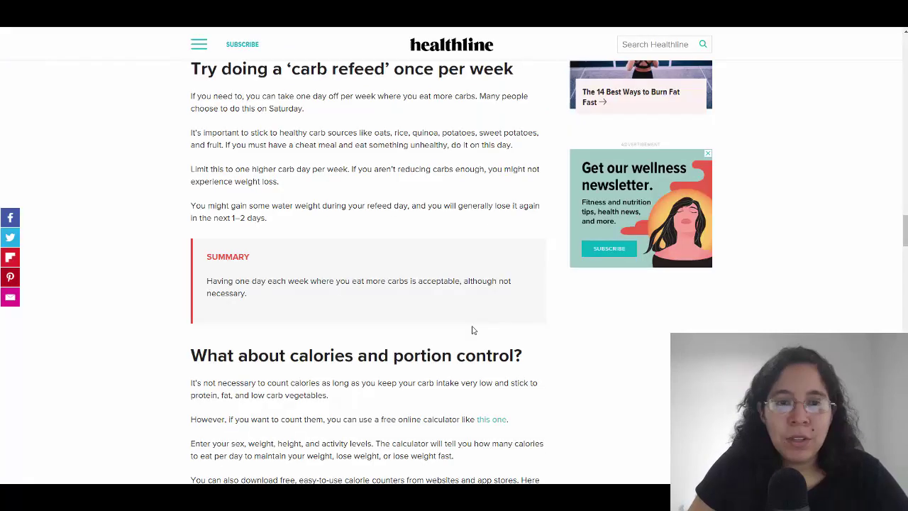
scroll(401, 345, "up", 15)
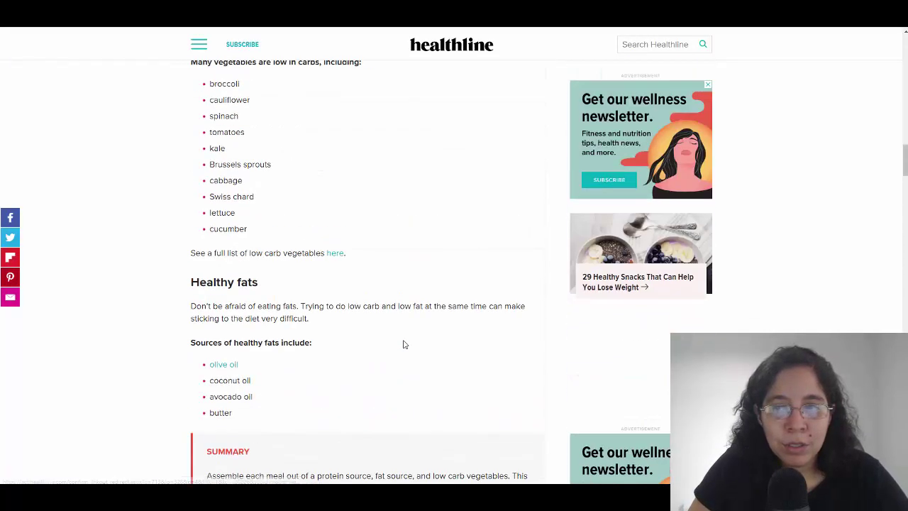
scroll(404, 344, "up", 15)
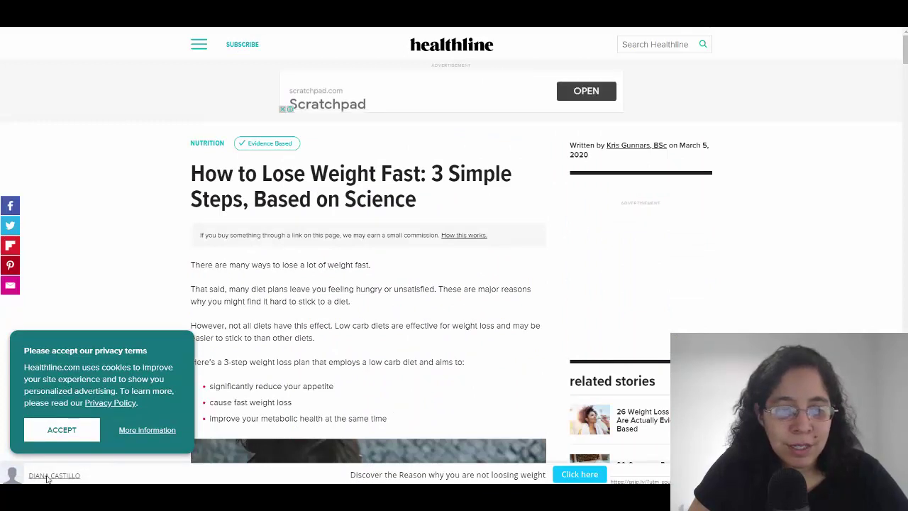
left_click(579, 475)
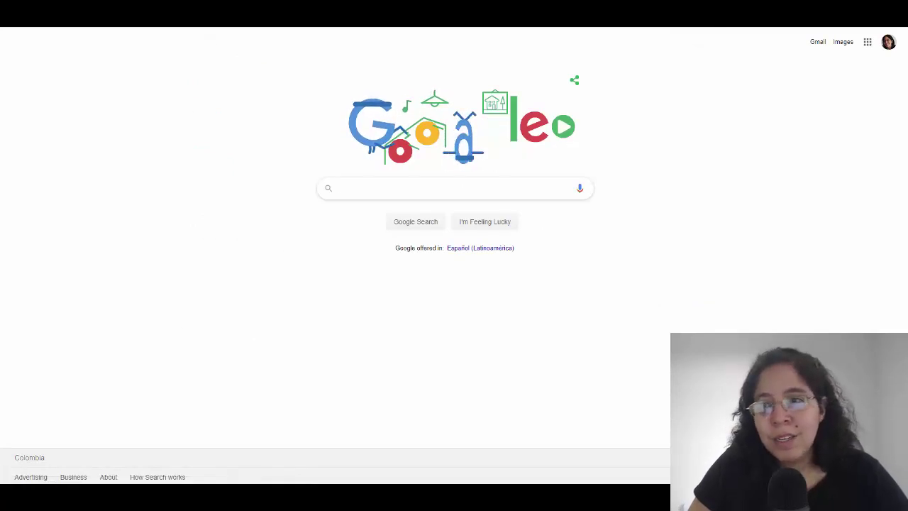
- Return from Google to the snipped Healthline article with its weight-loss bar
key("alt+Left")
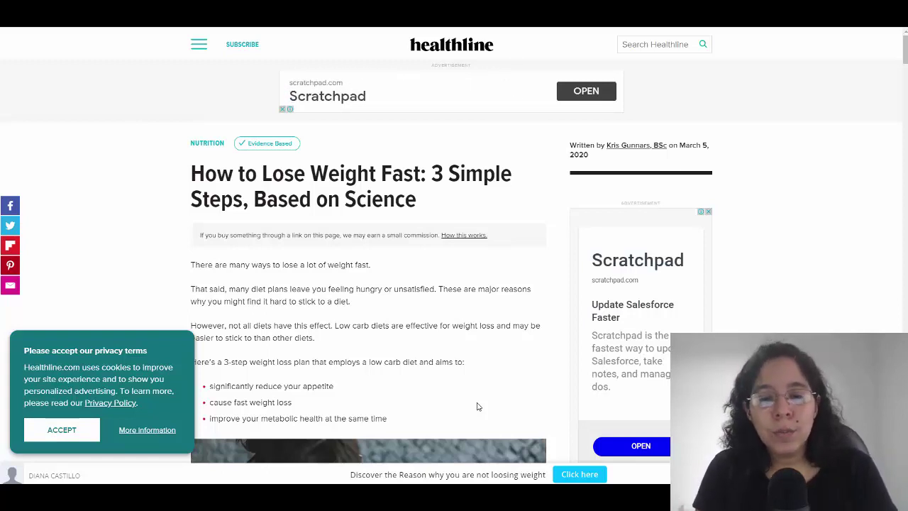
- Accept the article's cookie terms, select the bar's message, and view Sniply's 'Share links' section
left_click(84, 433)
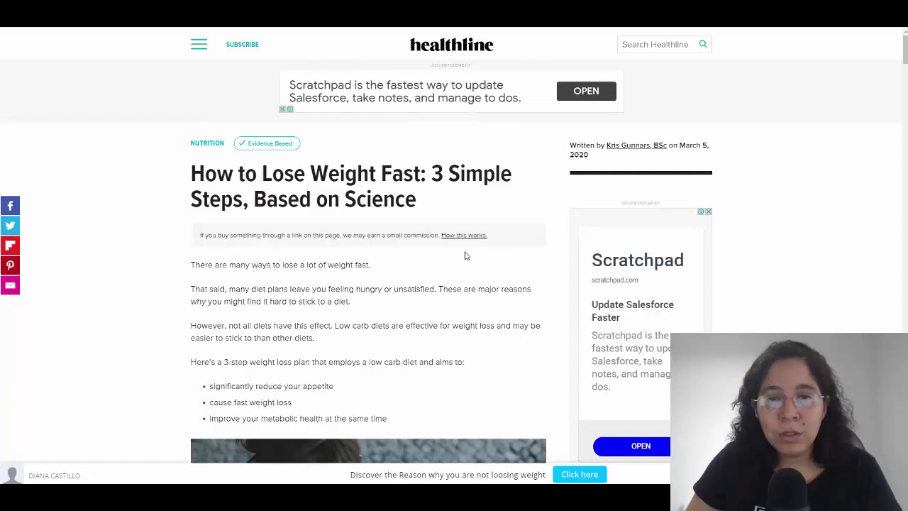
left_click_drag(350, 475, 585, 481)
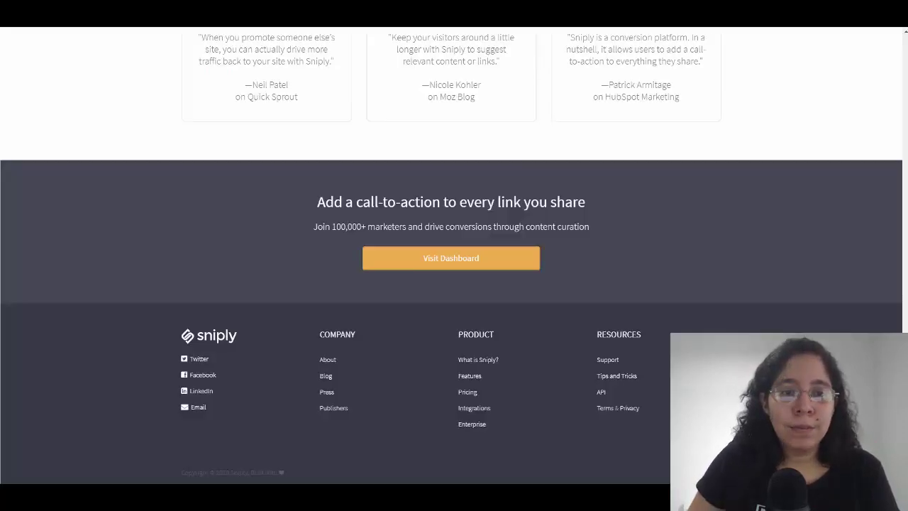
scroll(249, 132, "up", 1)
- Scroll through Sniply's plan pricing comparison, then switch back to the snipped Healthline article
scroll(249, 133, "up", 20)
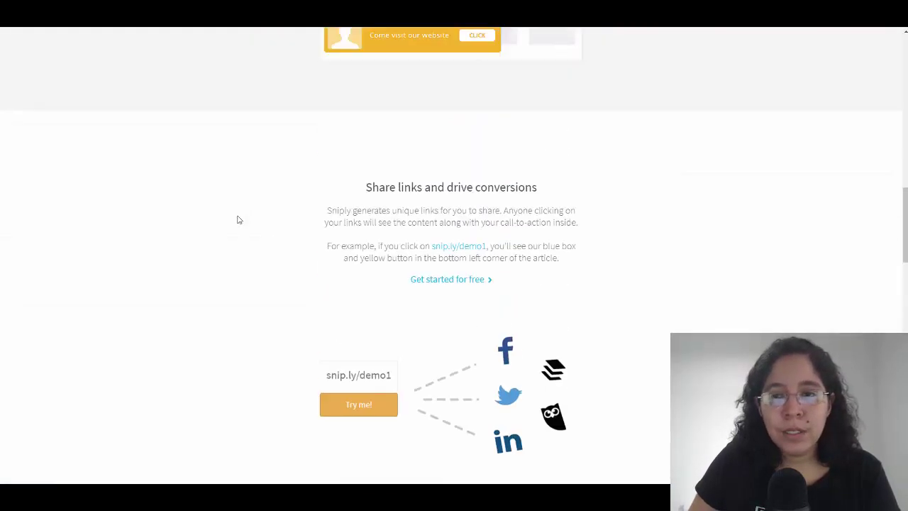
scroll(218, 198, "down", 2)
scroll(217, 148, "up", 1)
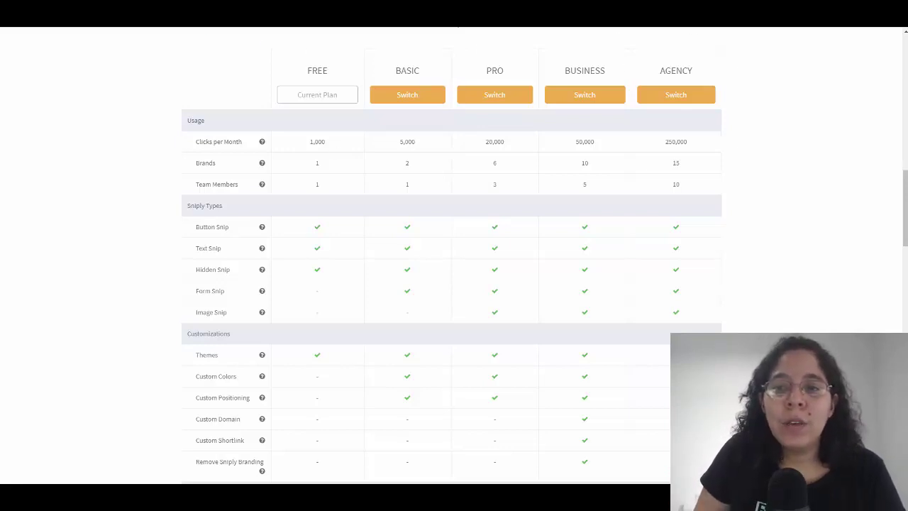
left_click(694, 28)
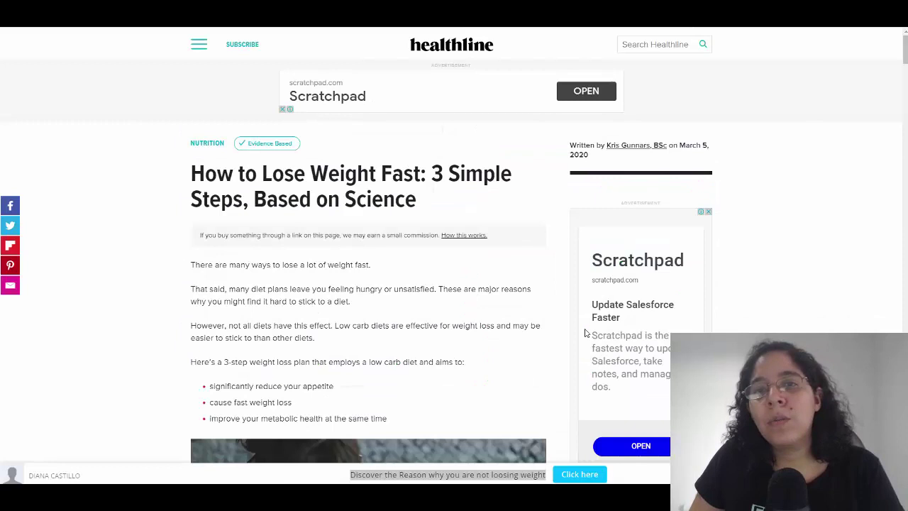